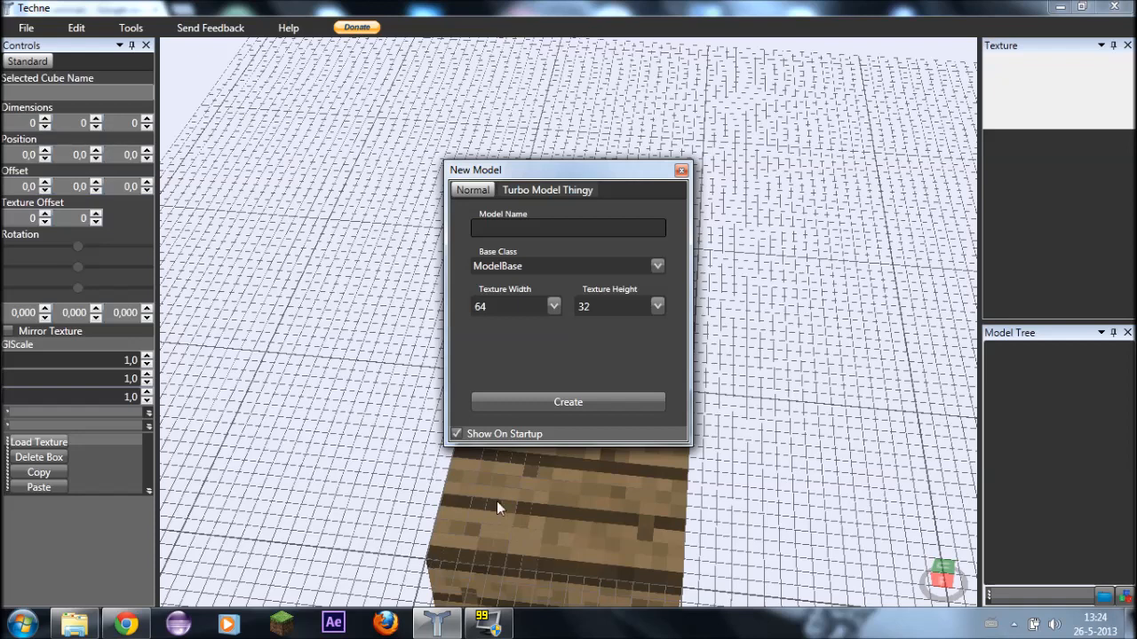
Create a new ModelBase model with a texture width of 64 and height of 32, and add a cube to it
left_click_drag(460, 201, 308, 222)
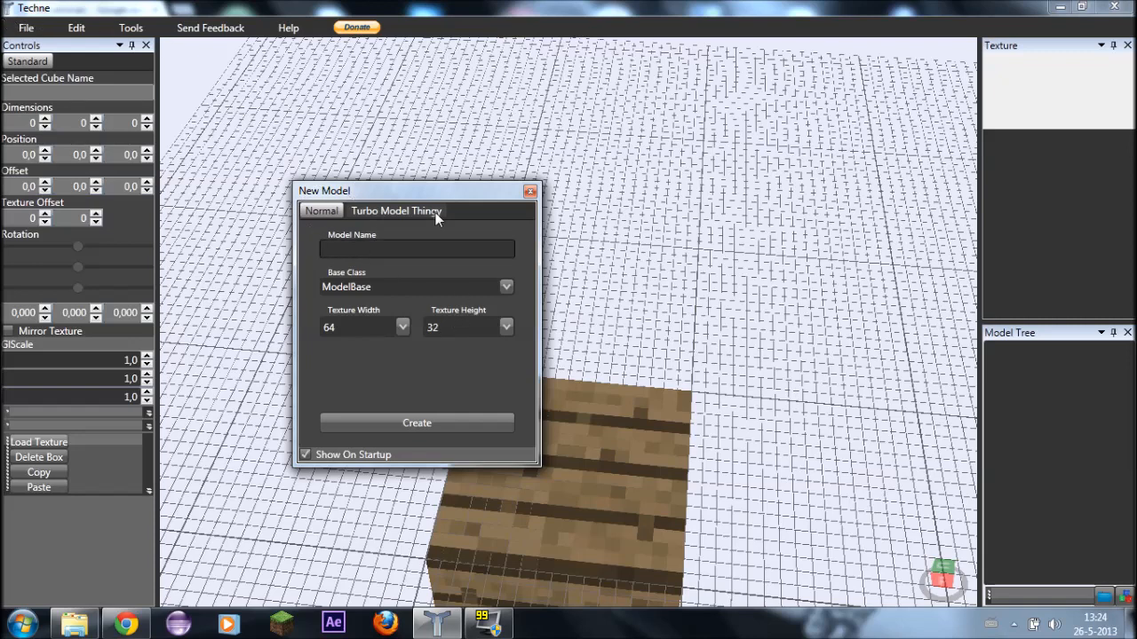
left_click_drag(356, 193, 415, 200)
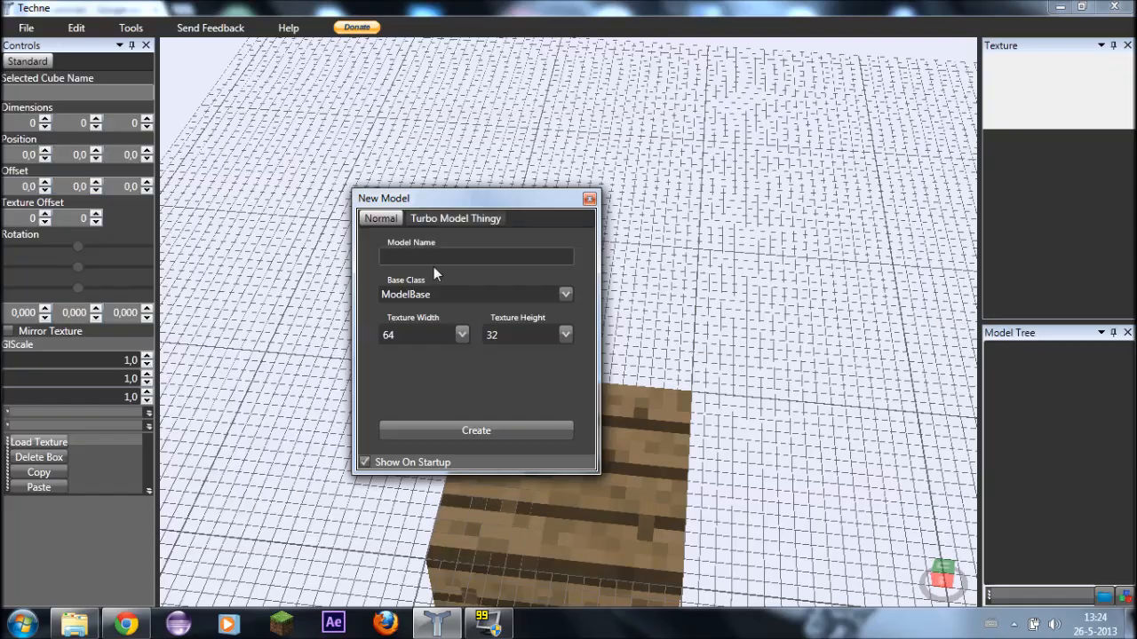
left_click(508, 439)
right_click_drag(562, 448, 513, 325)
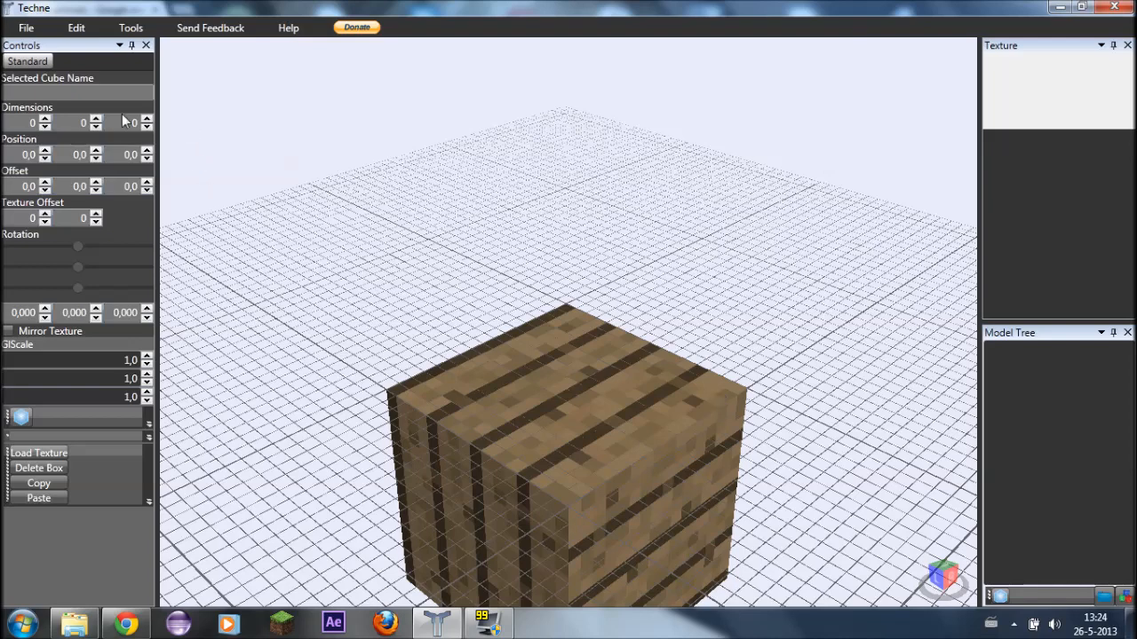
left_click(20, 420)
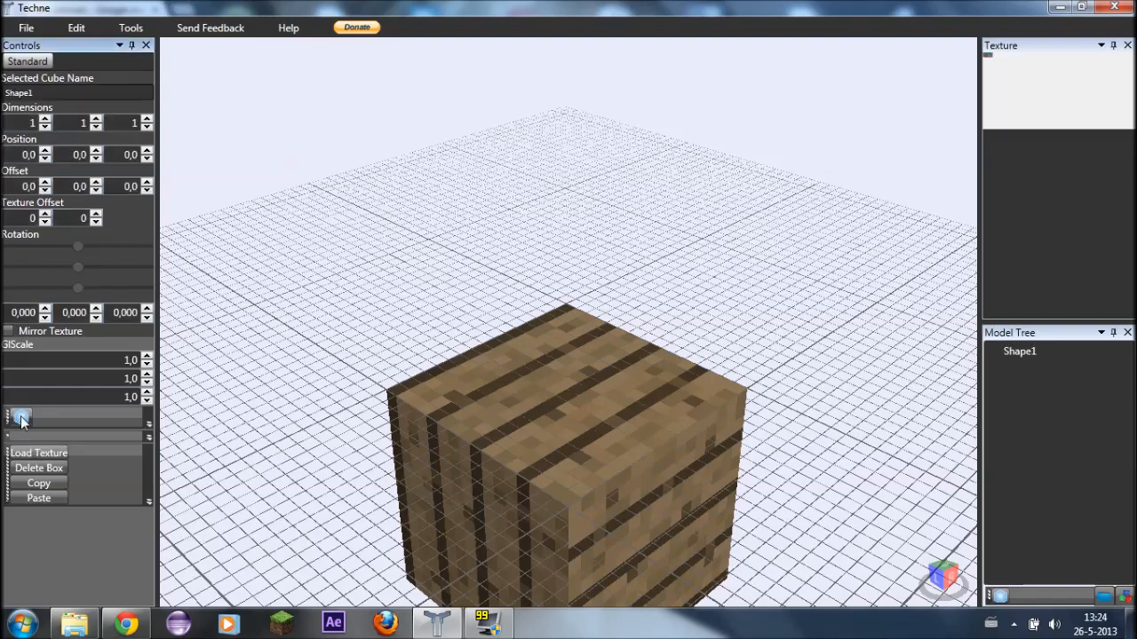
middle_click_drag(580, 423, 583, 263)
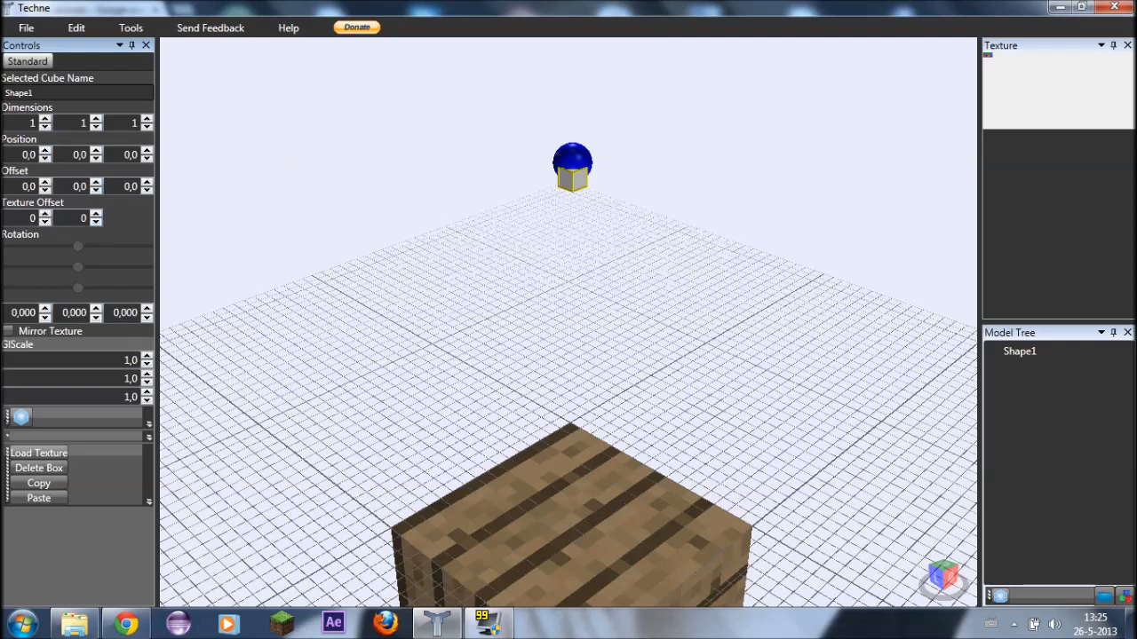
Set the cube's height to 5
left_click(95, 120)
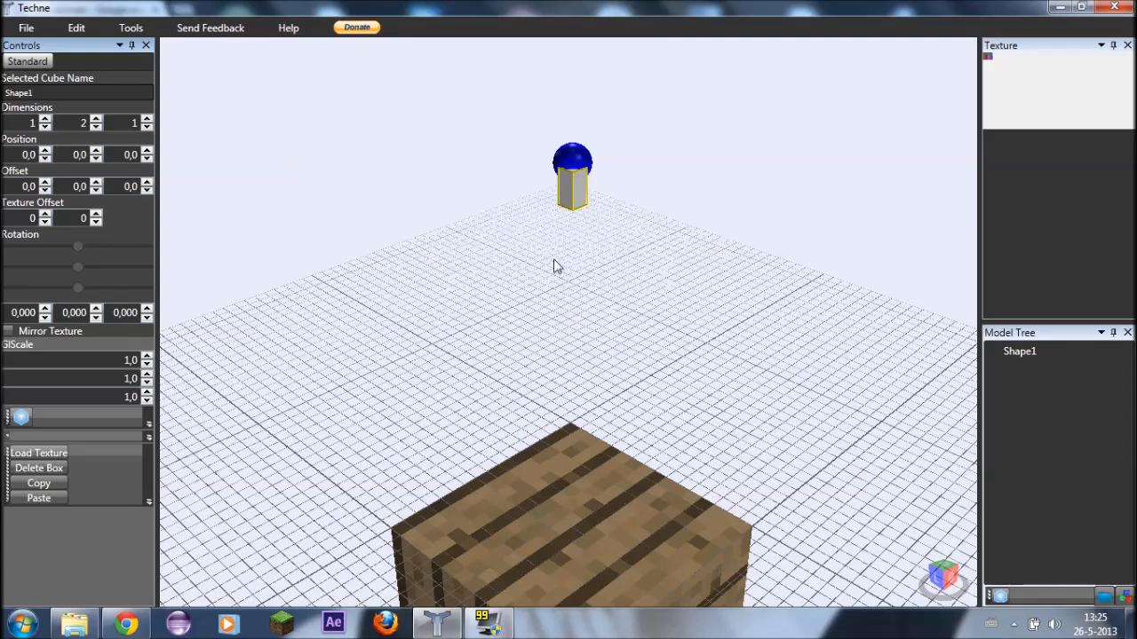
left_click(95, 120)
left_click(95, 120)
left_click(95, 120)
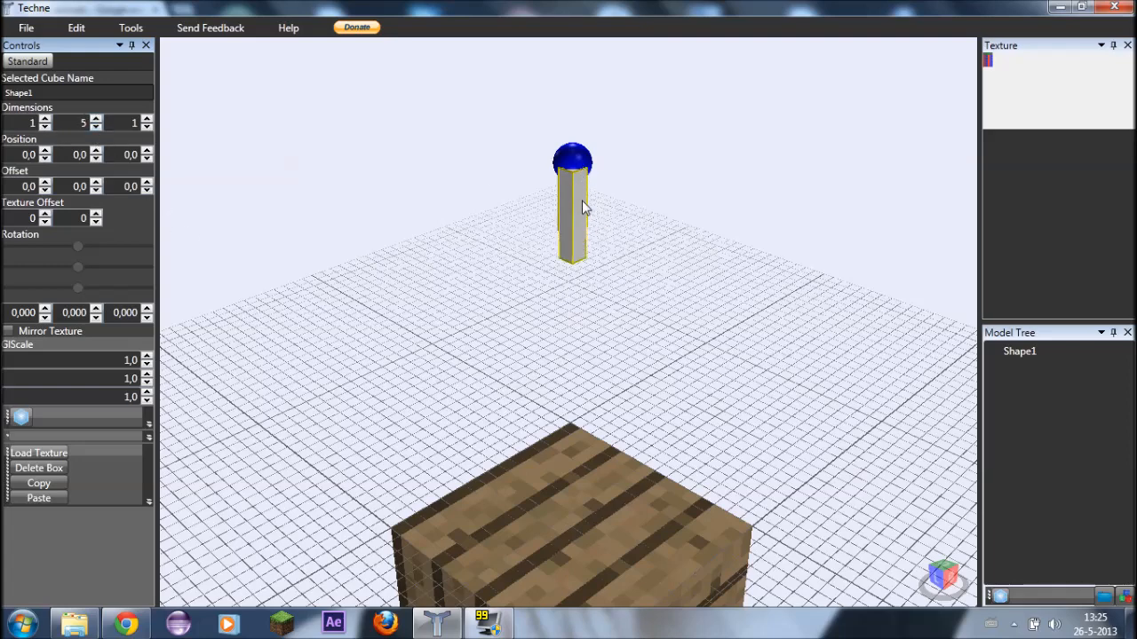
Reduce the cube's height to 0 and view the flattened shape from a lower angle
left_click(100, 127)
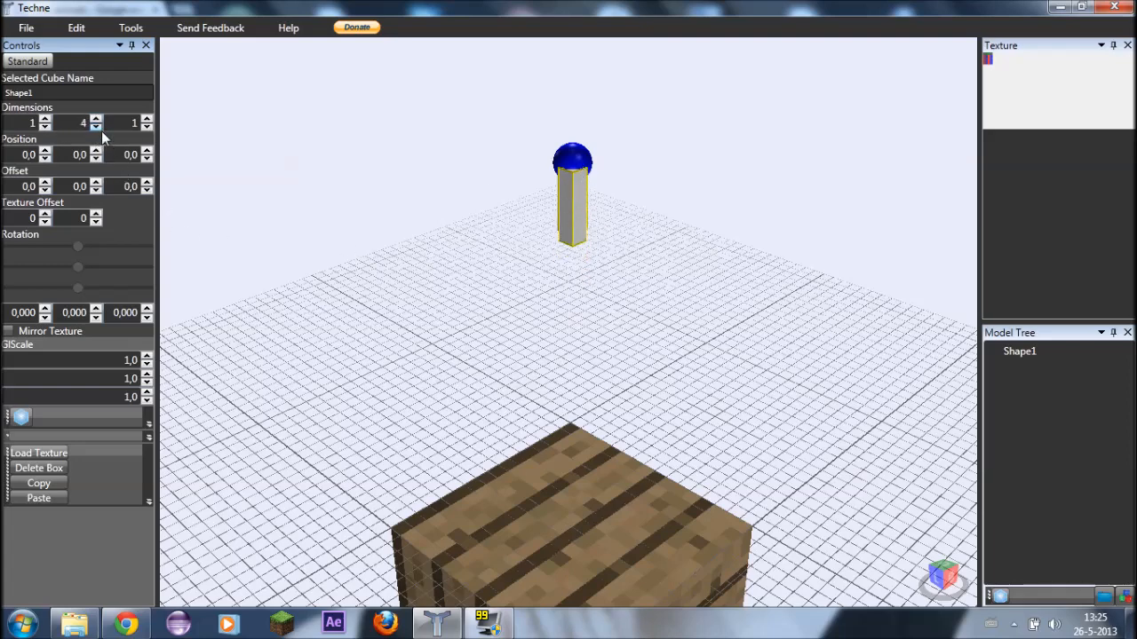
left_click(101, 127)
left_click(100, 127)
left_click(100, 127)
left_click(95, 127)
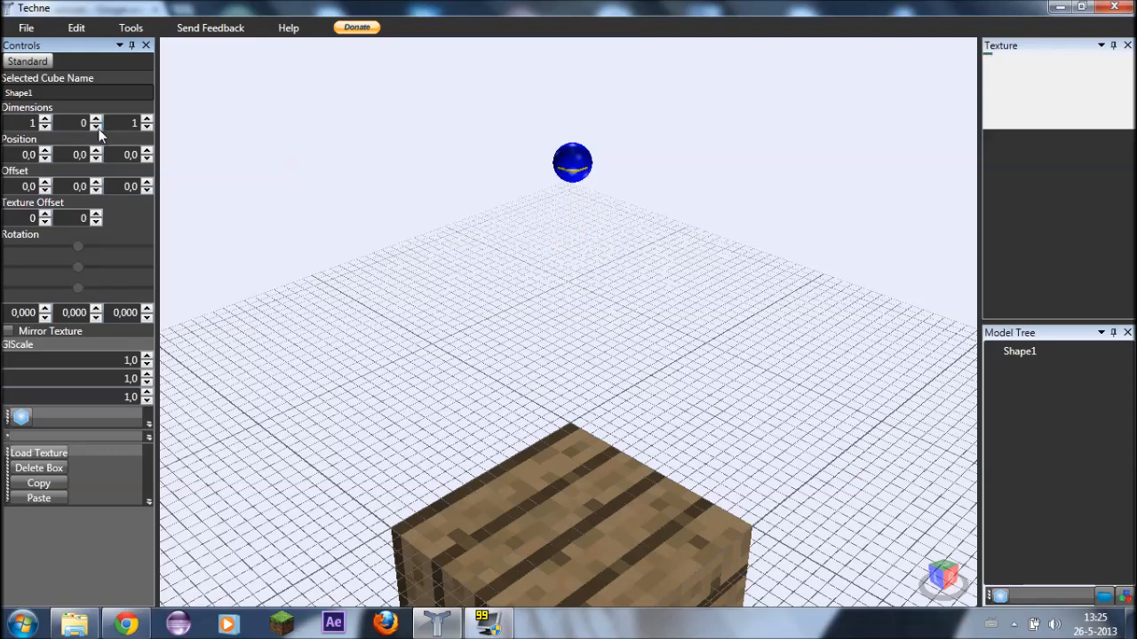
right_click_drag(578, 208, 580, 158)
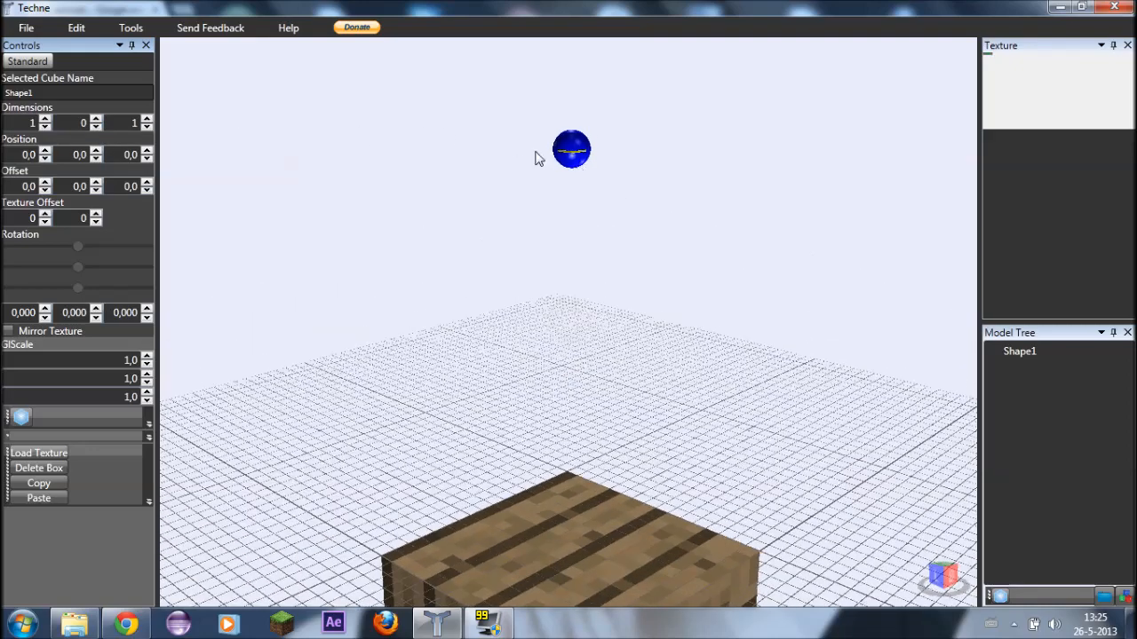
Set the cube's dimensions to 2 by 2 by 2
left_click(95, 119)
right_click_drag(594, 168, 580, 234)
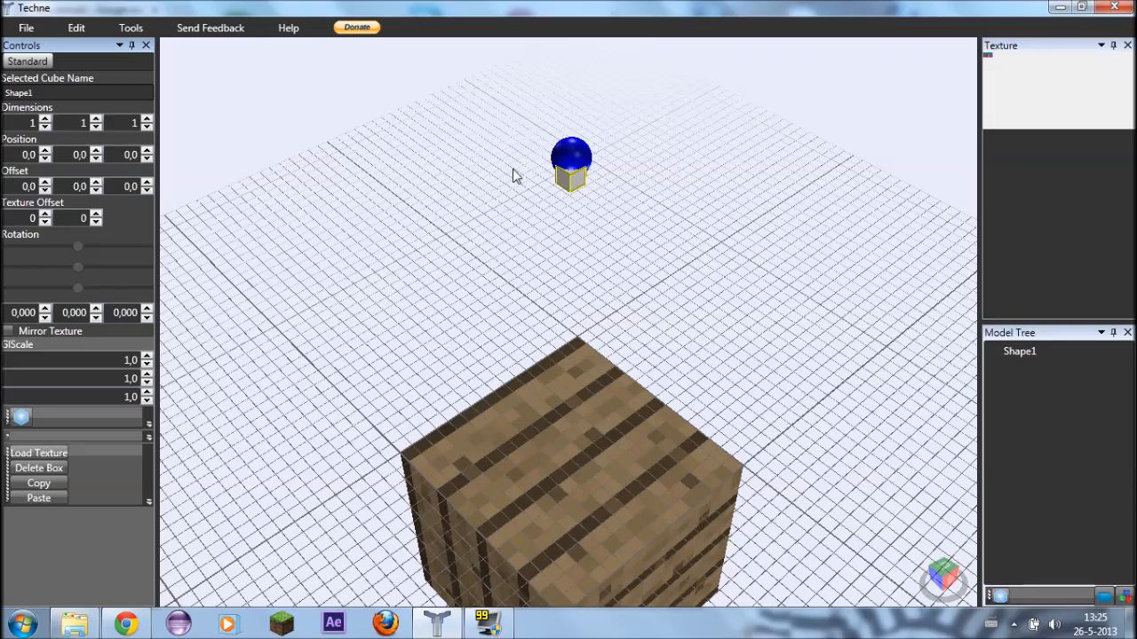
left_click(147, 118)
left_click(96, 118)
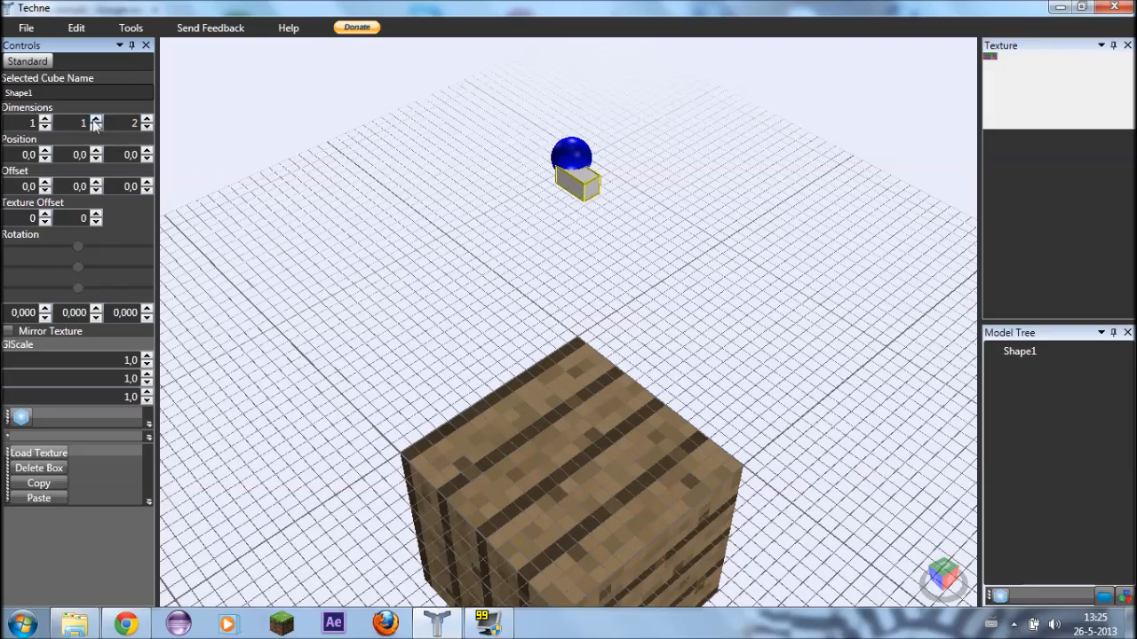
left_click(44, 119)
right_click_drag(538, 242, 571, 219)
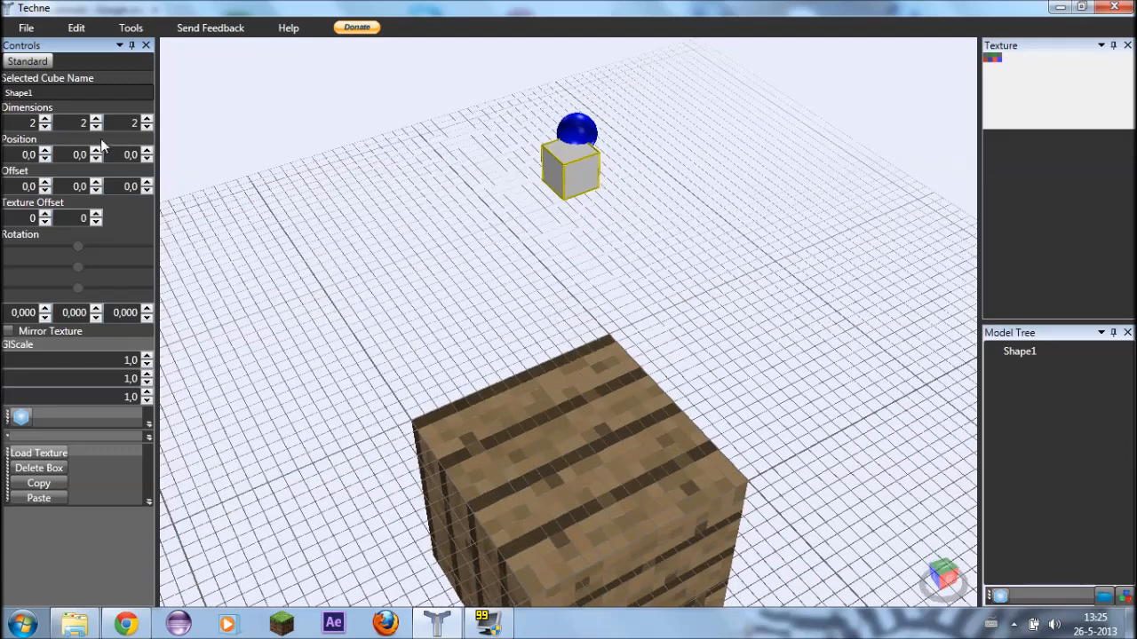
Reset the cube's dimensions to 1 by 1 by 1
left_click(44, 127)
left_click(96, 127)
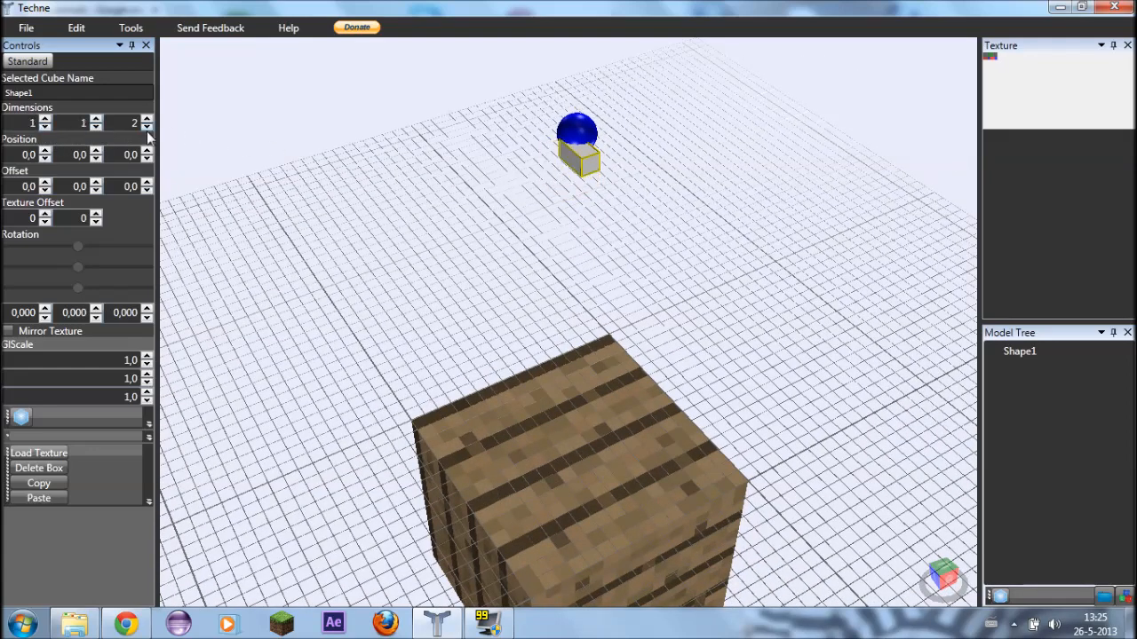
left_click(147, 127)
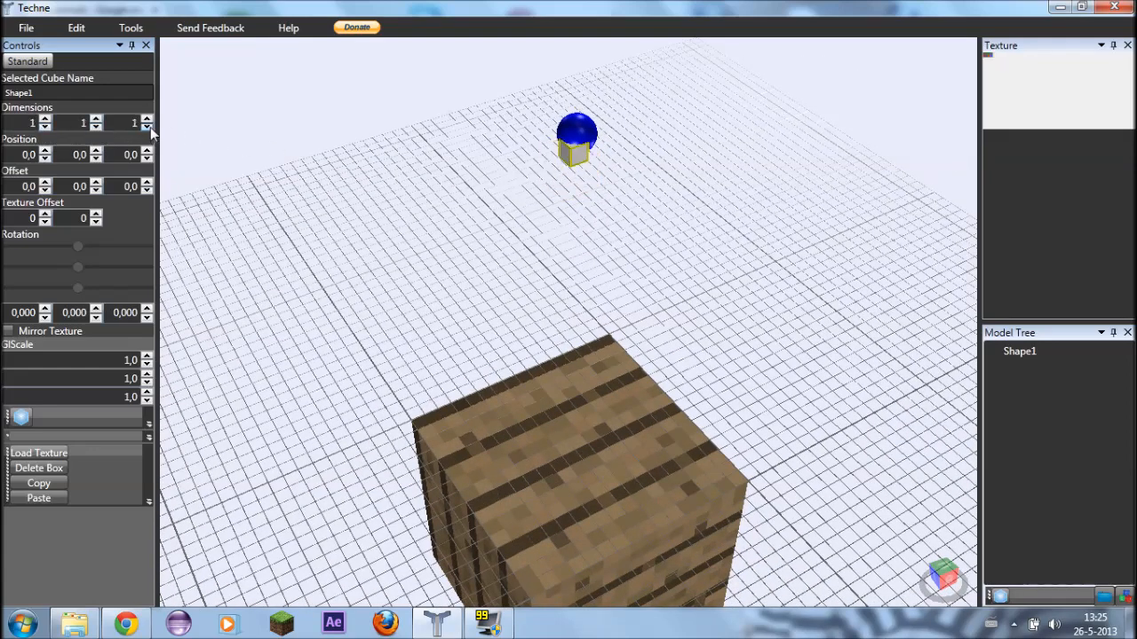
Set the cube's dimensions to 3 by 3 by 3
left_click(45, 119)
left_click(44, 119)
left_click(96, 119)
left_click(96, 119)
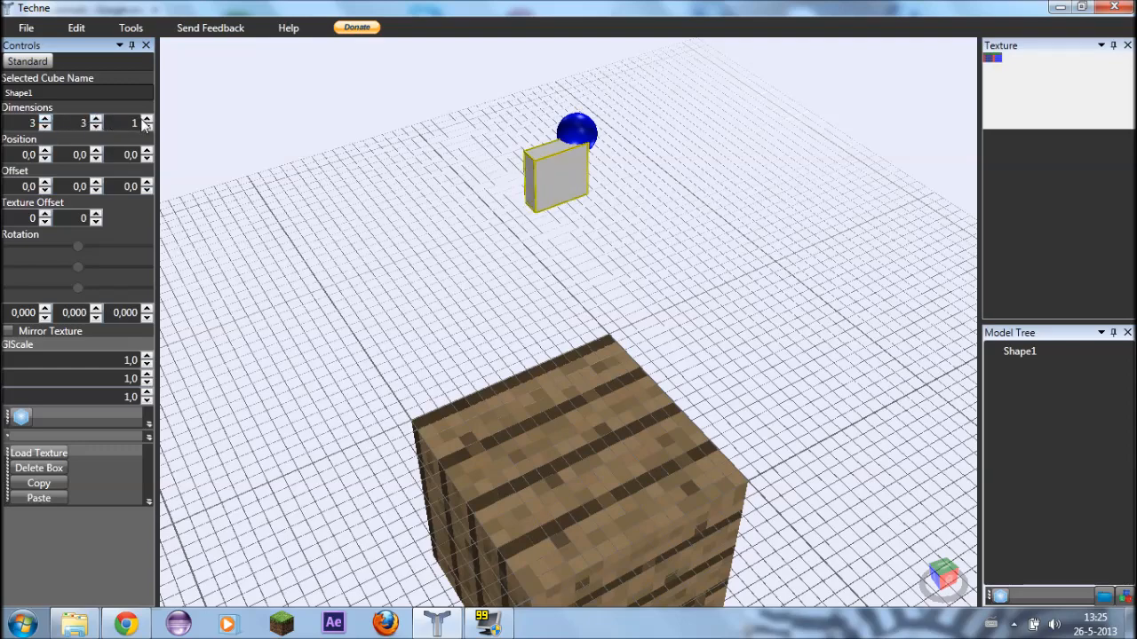
left_click(146, 119)
left_click(146, 119)
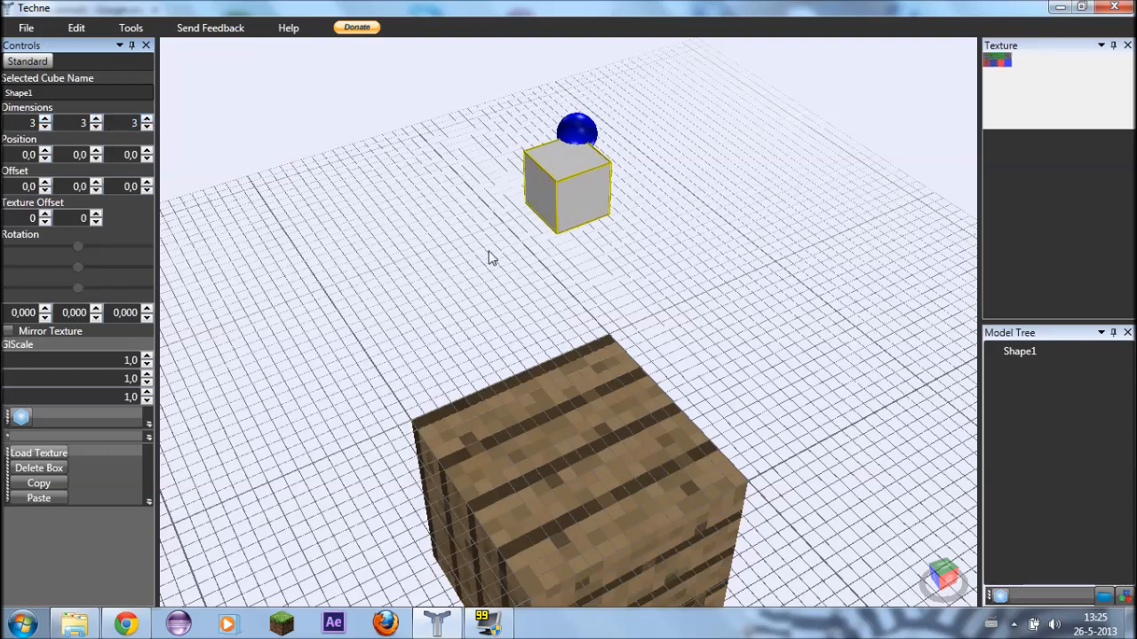
right_click_drag(489, 250, 510, 242)
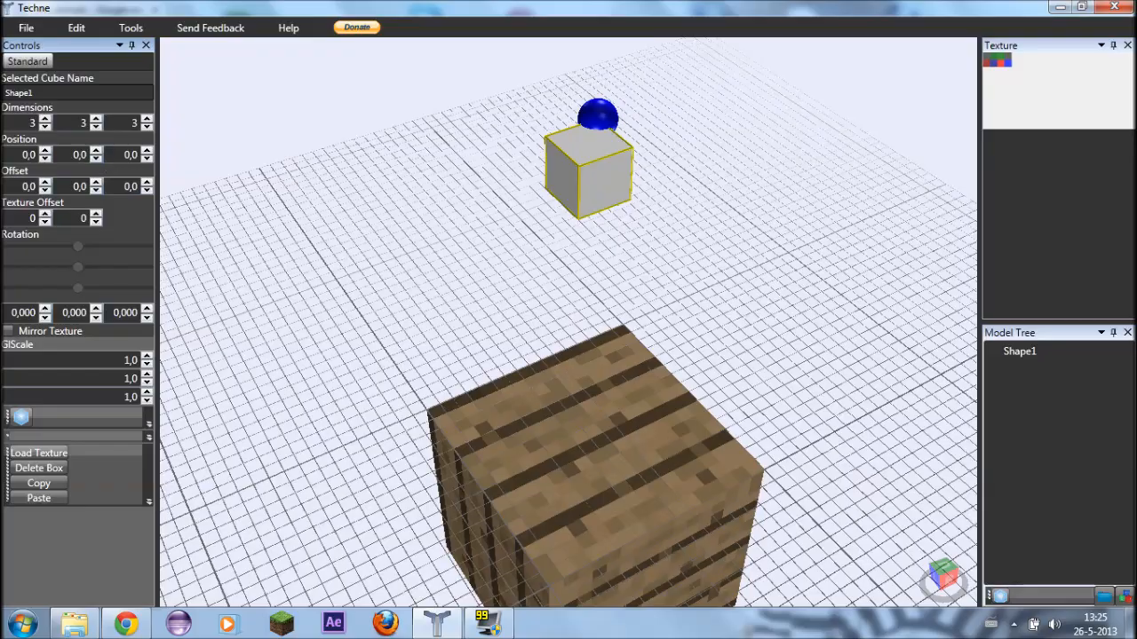
right_click_drag(595, 355, 609, 302)
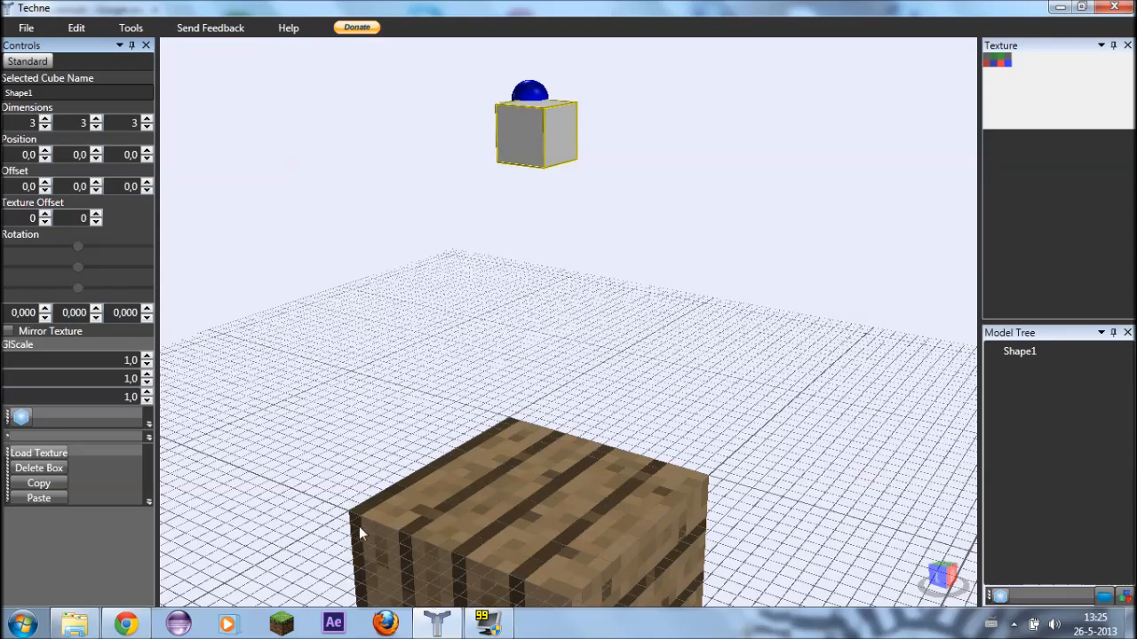
Lower the cube to just above the wooden block by setting its Y position to 17
left_click(96, 151)
left_click(96, 151)
left_click(96, 151)
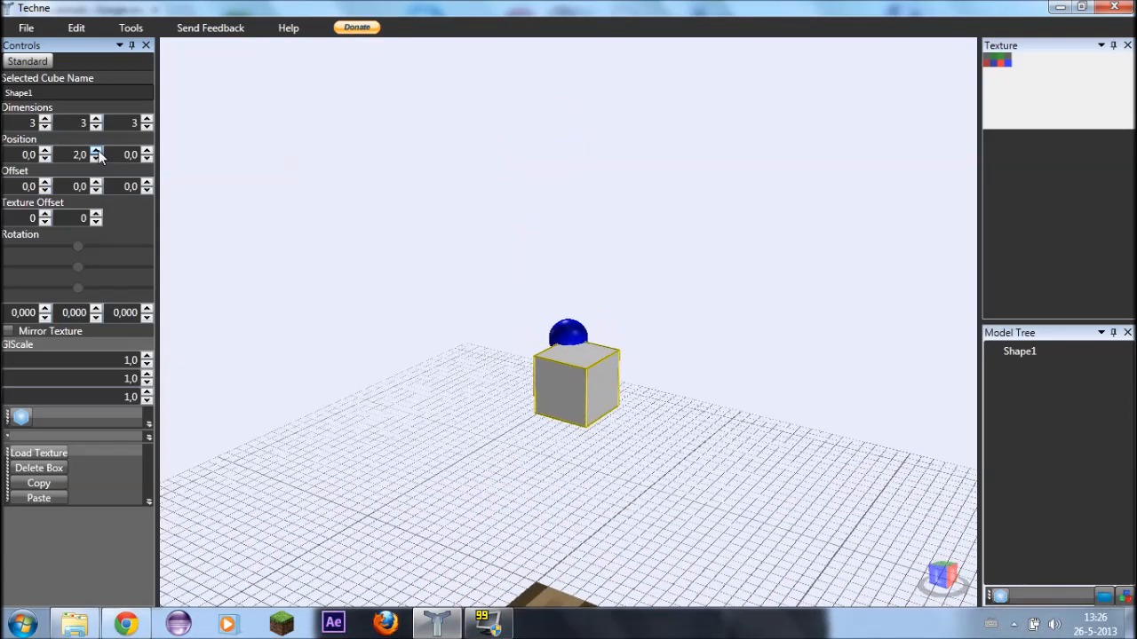
left_click(96, 151)
left_click(96, 150)
left_click(96, 151)
left_click(96, 151)
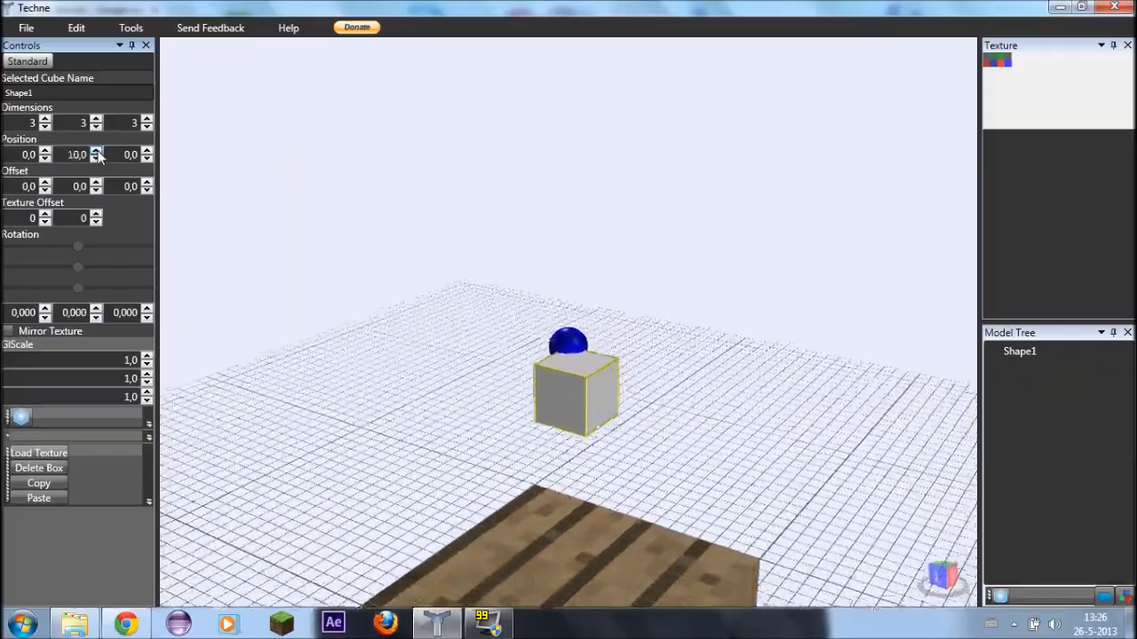
left_click(95, 151)
left_click(96, 151)
left_click(96, 151)
left_click(95, 151)
left_click(96, 151)
left_click(96, 151)
left_click(96, 151)
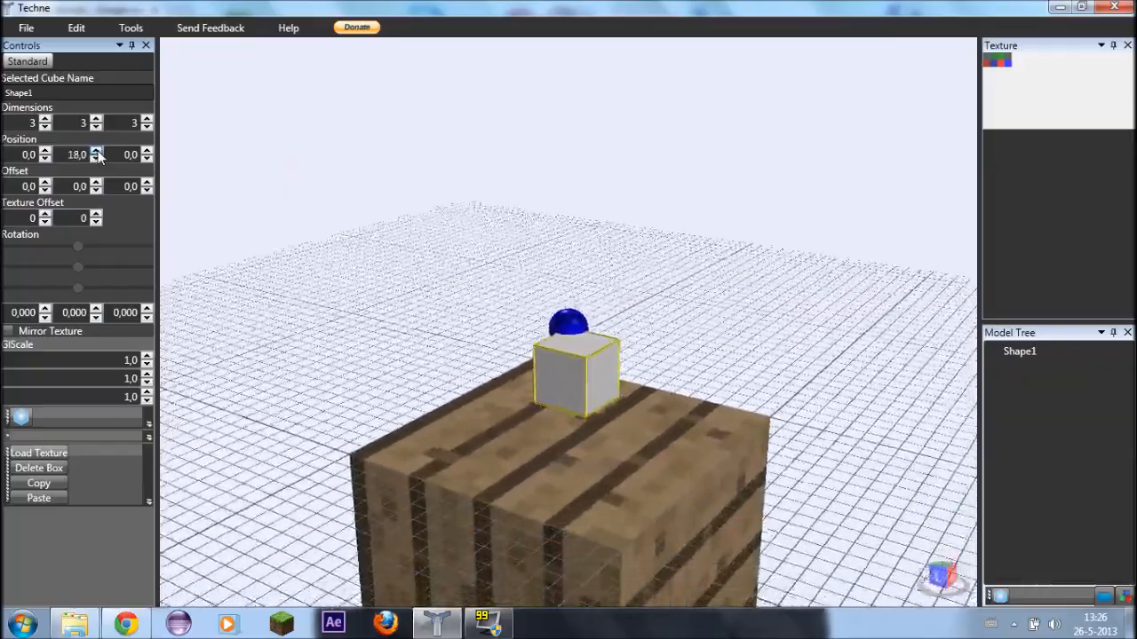
left_click(96, 151)
left_click(96, 151)
left_click(96, 151)
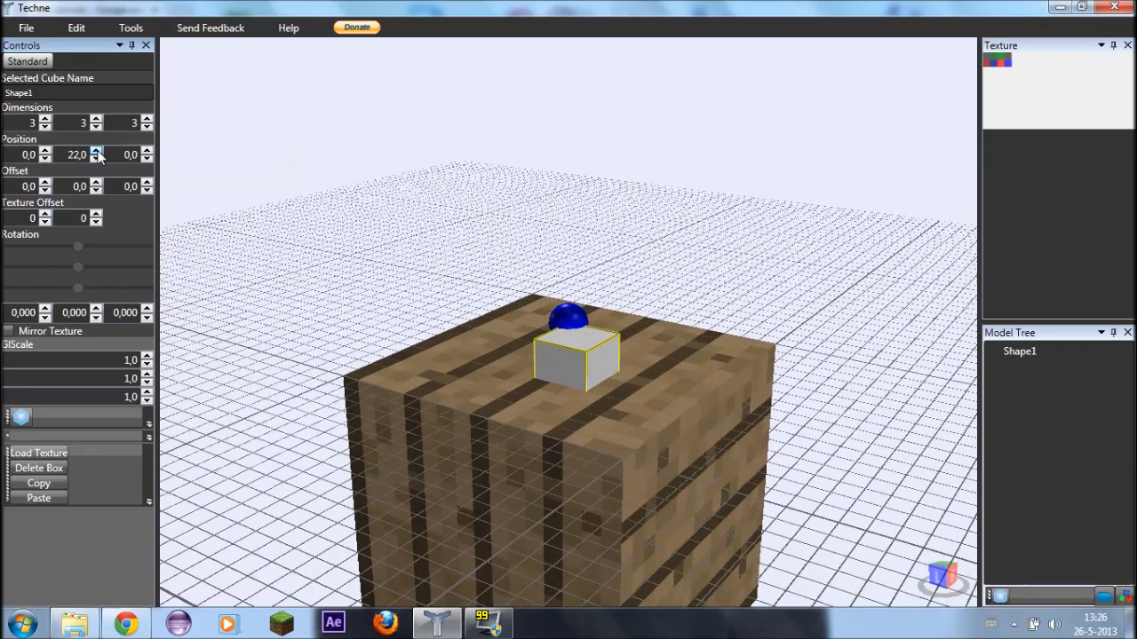
left_click(96, 159)
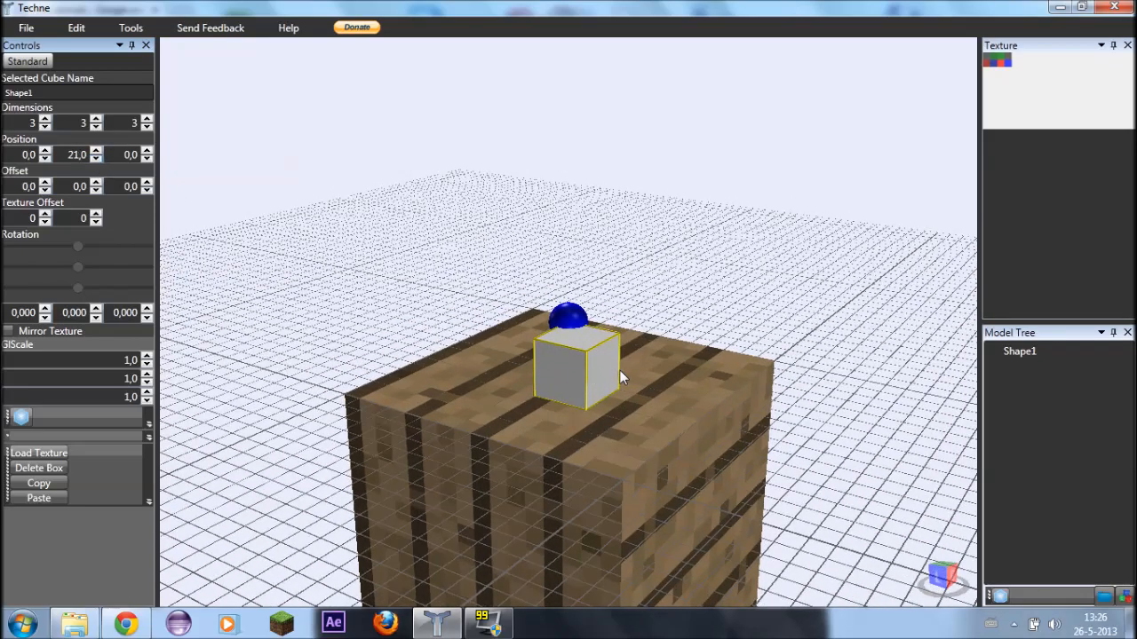
left_click(96, 159)
left_click(96, 159)
left_click(96, 159)
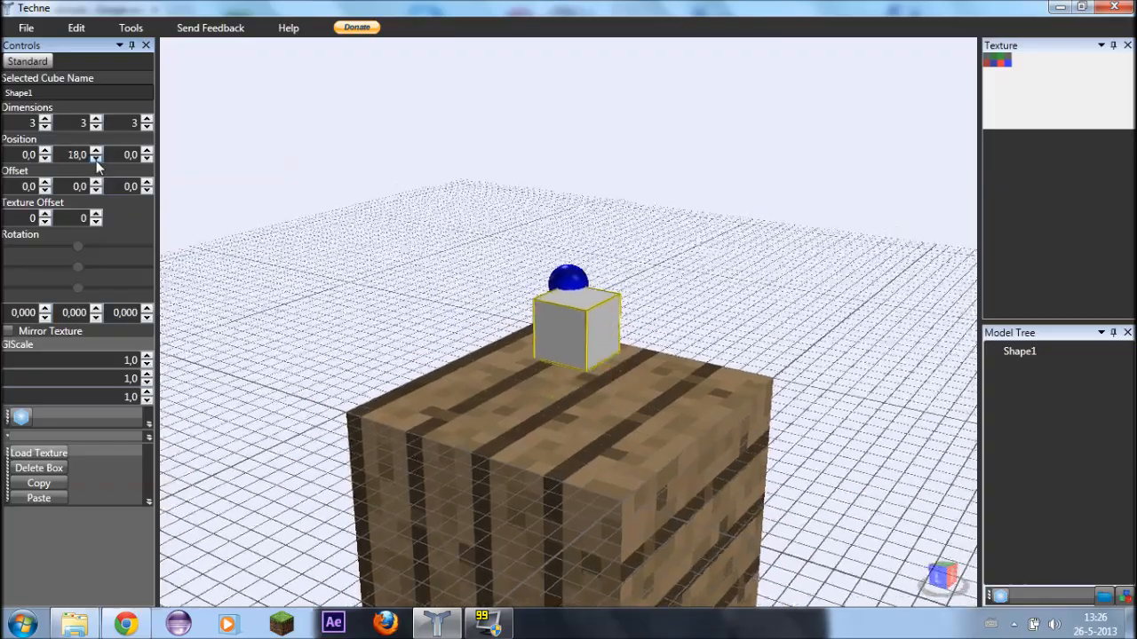
left_click(96, 160)
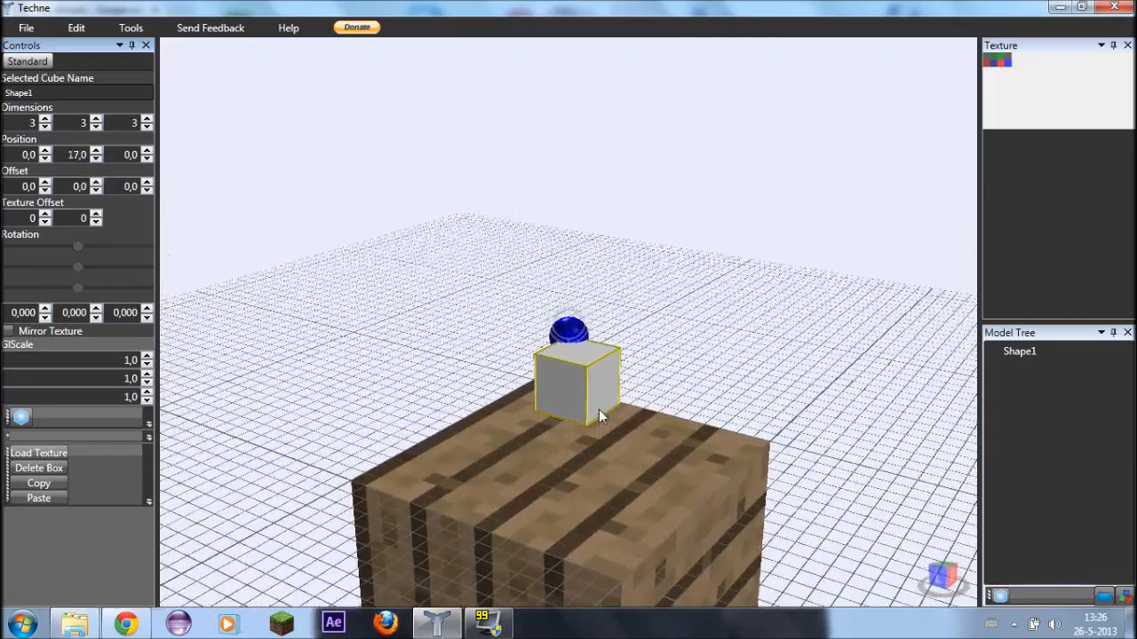
Set the cube's Z position to -1, keeping its X position at 0
left_click(45, 159)
left_click(44, 150)
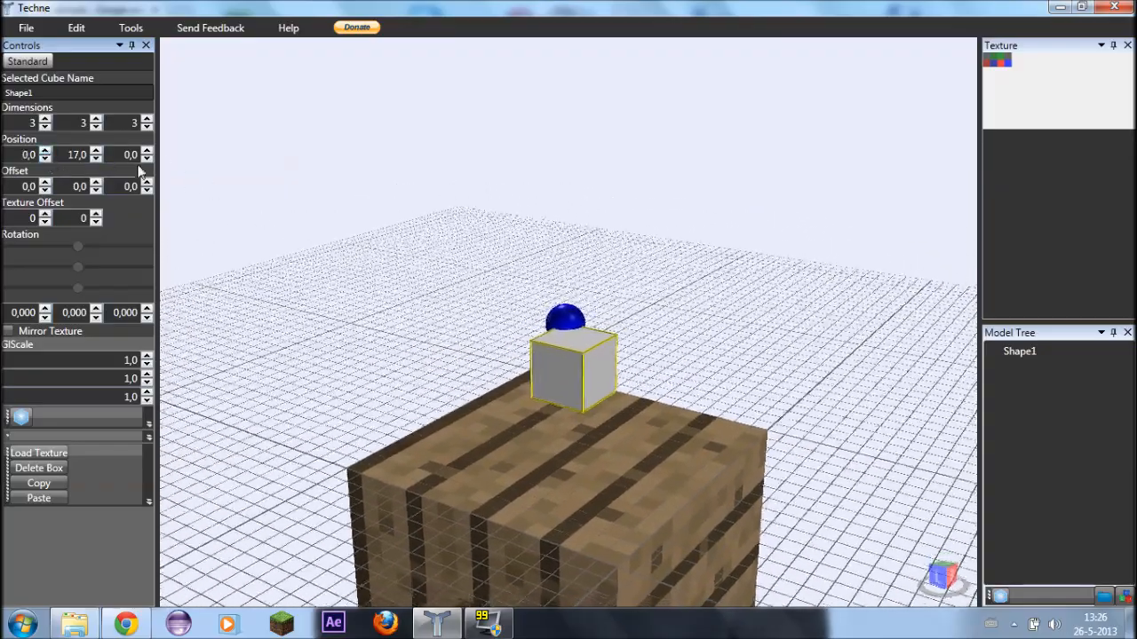
left_click(147, 159)
right_click_drag(628, 346, 426, 329)
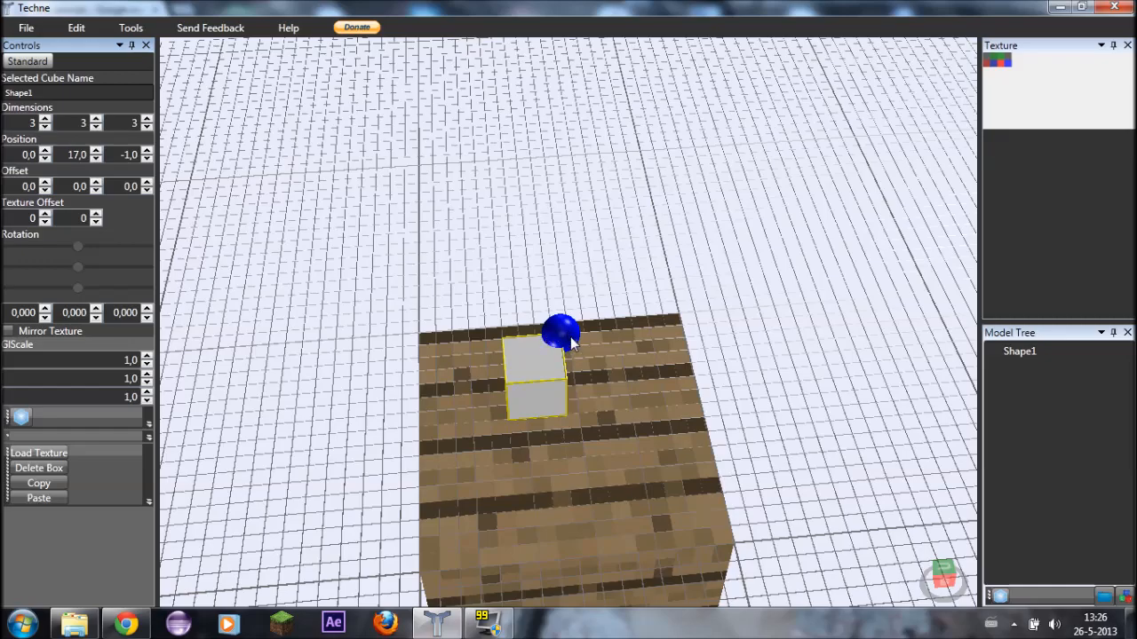
mouse_move(568, 353)
right_mouse_down()
mouse_move(504, 314)
mouse_move(476, 321)
mouse_move(563, 338)
right_mouse_up()
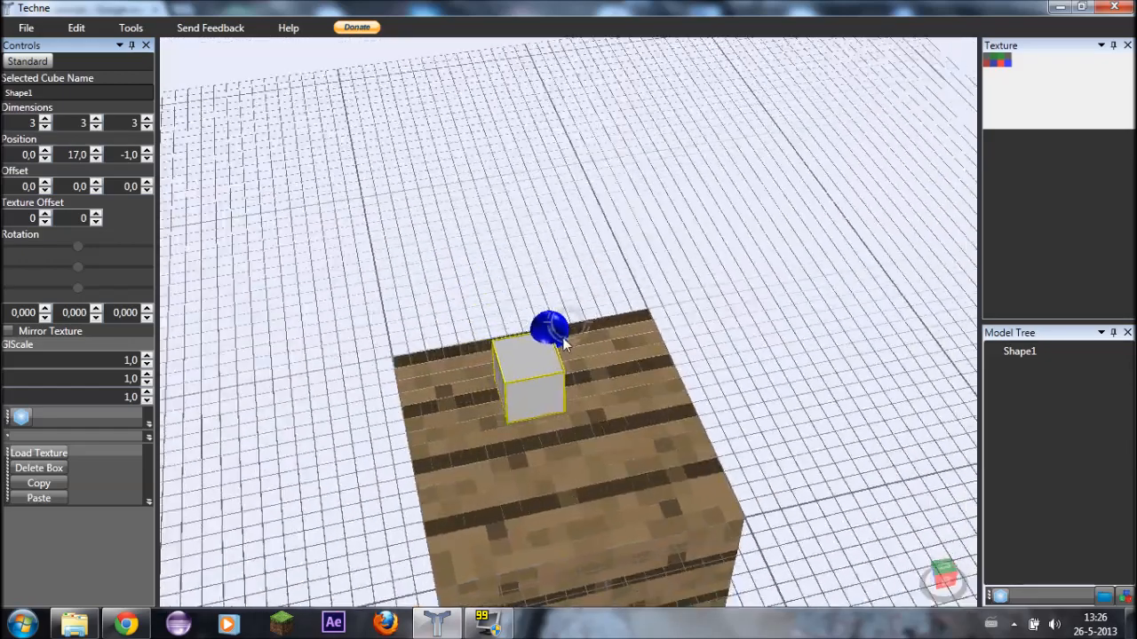
Try shifting the cube's offset by one unit on each axis and return every offset to 0
left_click(45, 183)
left_click(45, 191)
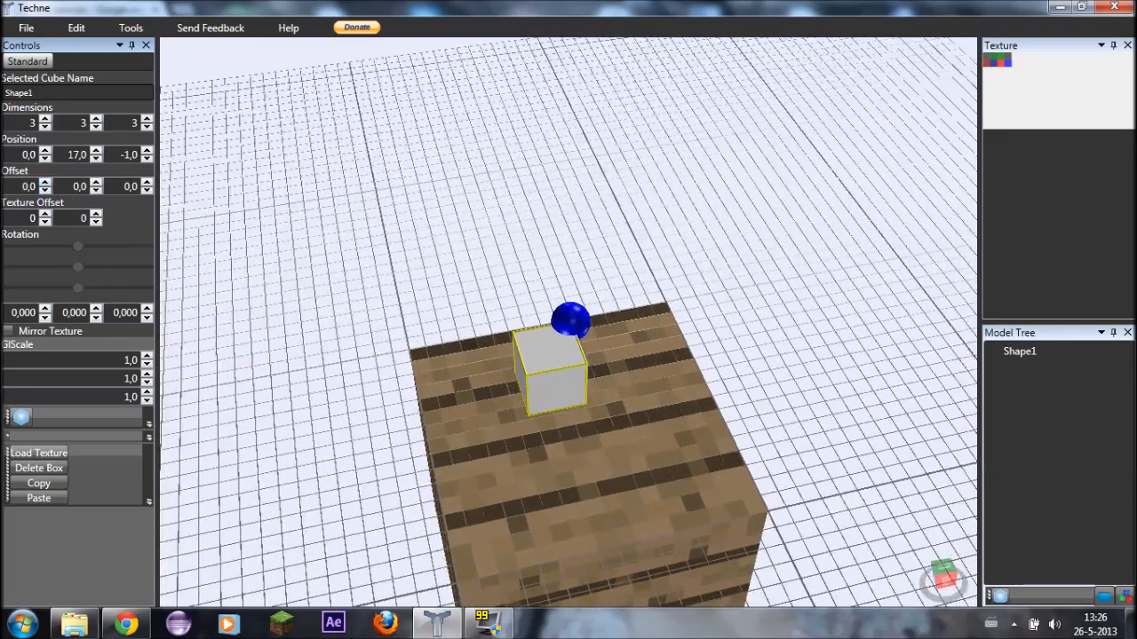
left_click(95, 190)
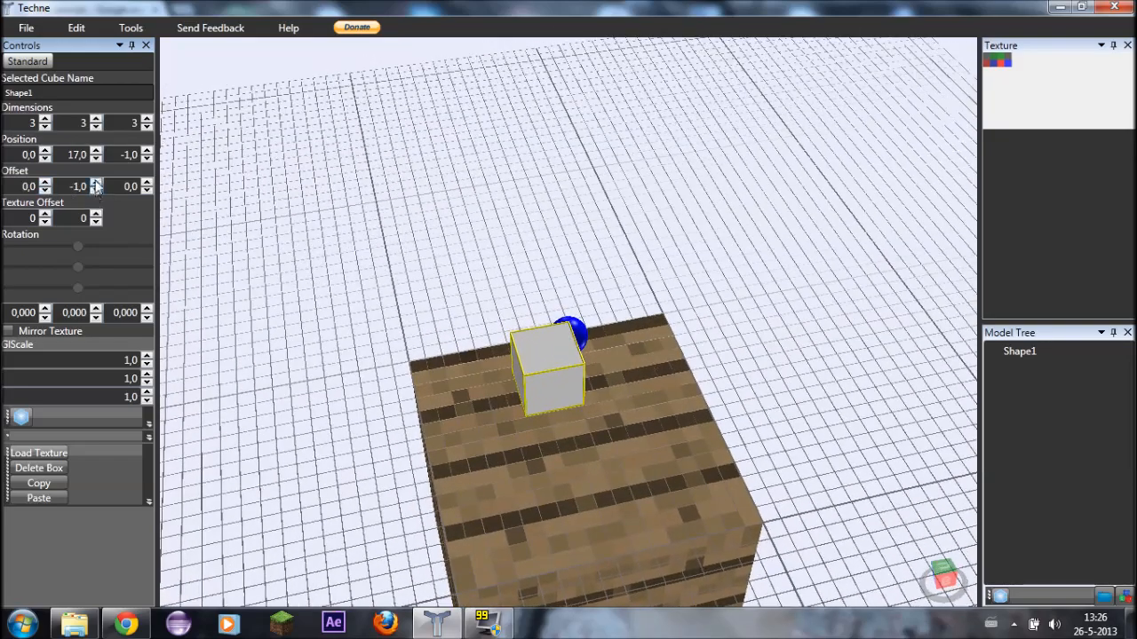
left_click(95, 183)
left_click(147, 190)
middle_click_drag(593, 390, 563, 385)
right_click_drag(562, 384, 480, 360)
right_click_drag(449, 330, 479, 391)
left_click(149, 183)
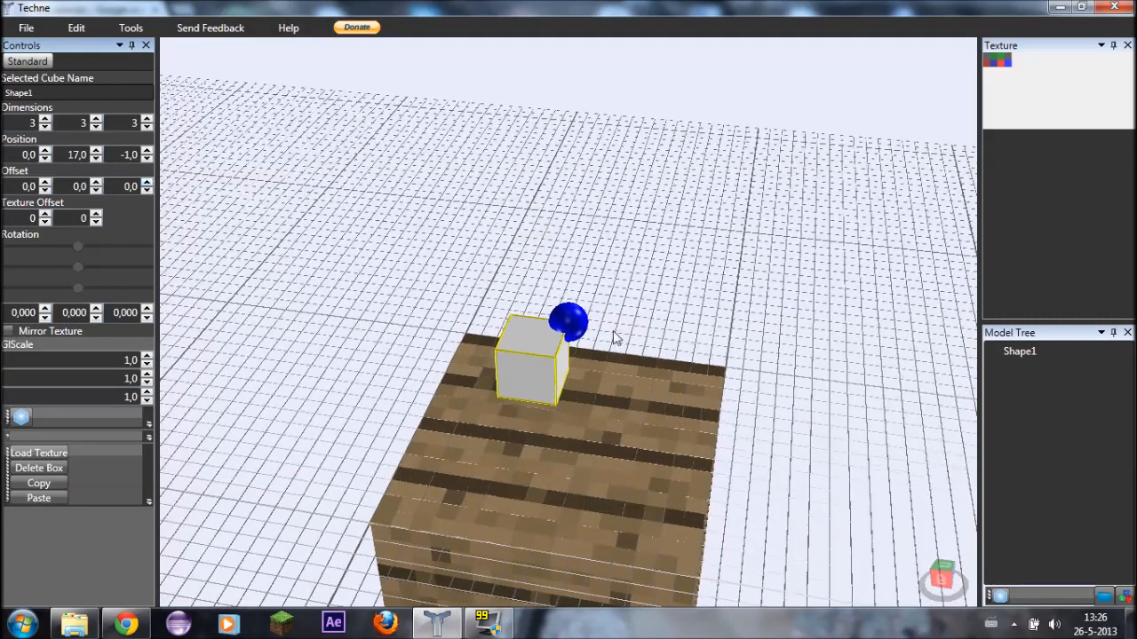
Rename the selected cube as Head
right_click_drag(569, 397, 530, 397)
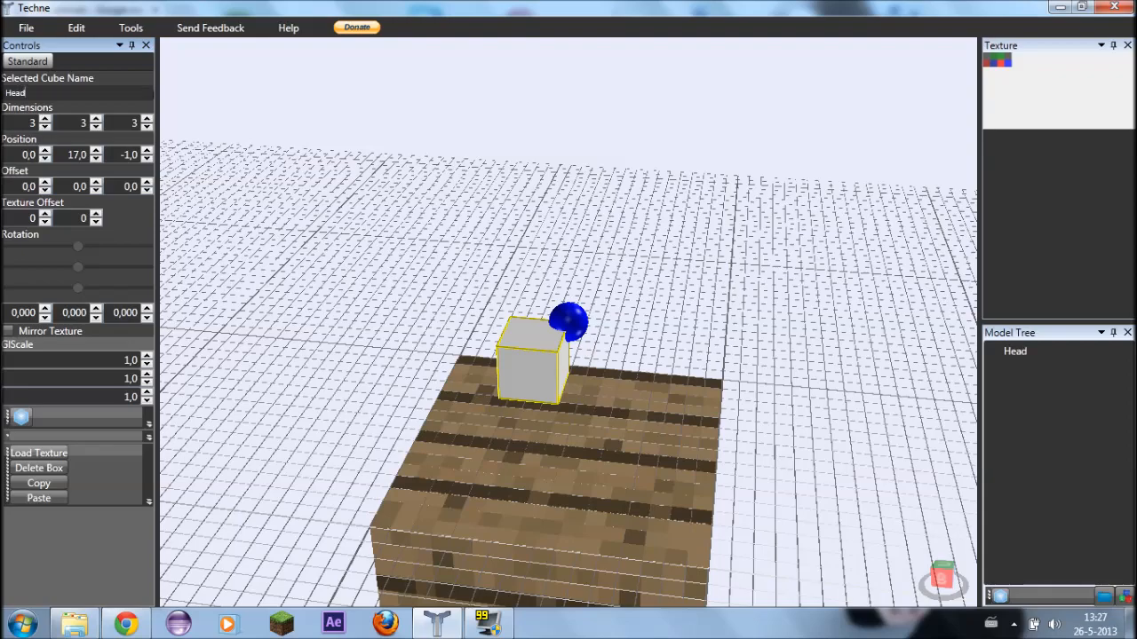
middle_click_drag(590, 435, 673, 403)
right_click_drag(674, 402, 658, 406)
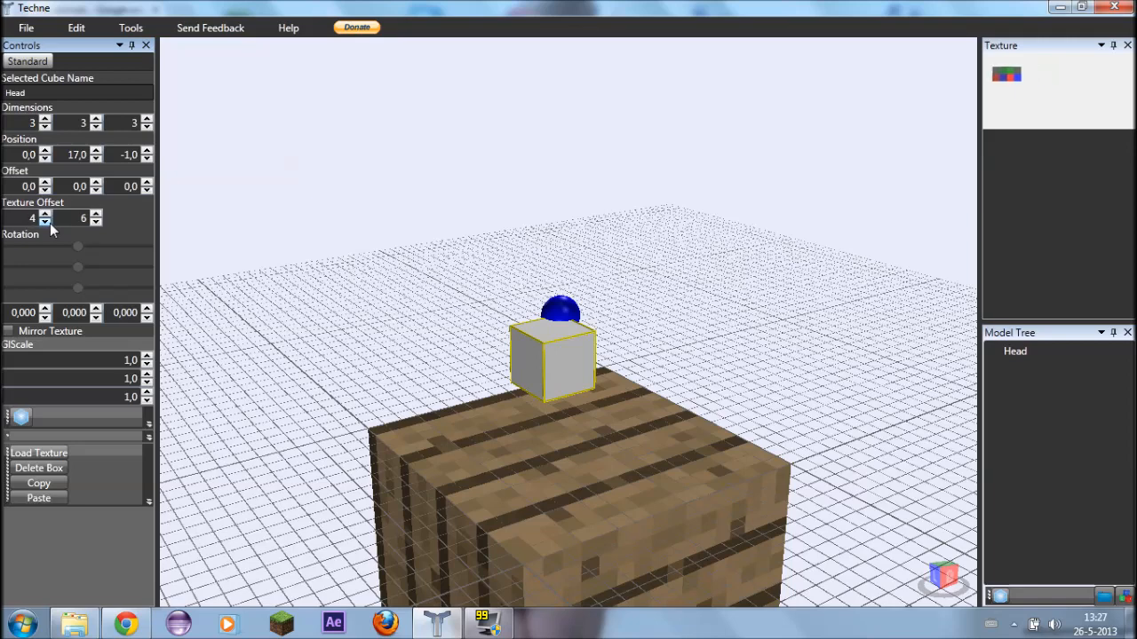
Reset the Head cube's texture offset to 0, 0
left_click(95, 222)
left_click(95, 222)
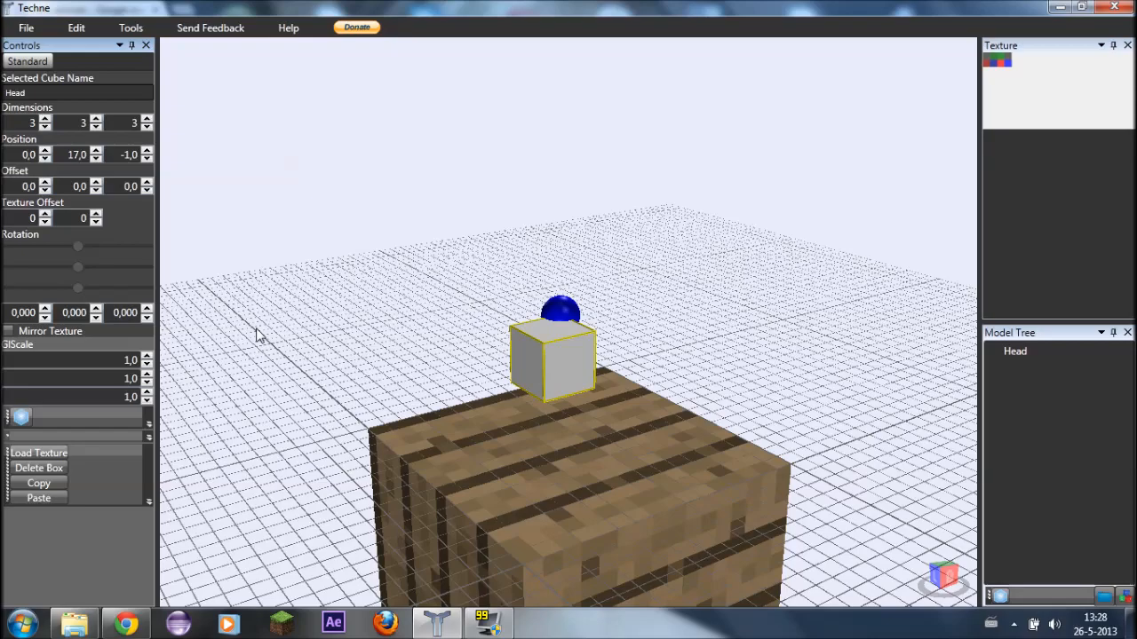
Shift the Head cube along X and add a second cube at 0, 20, -1 with a depth of 3, widened three units along X
right_click_drag(255, 328, 556, 390)
left_click(45, 151)
left_click(22, 416)
left_click(95, 151)
right_click_drag(266, 89, 210, 134)
double_click(146, 119)
left_click(146, 158)
left_click(96, 119)
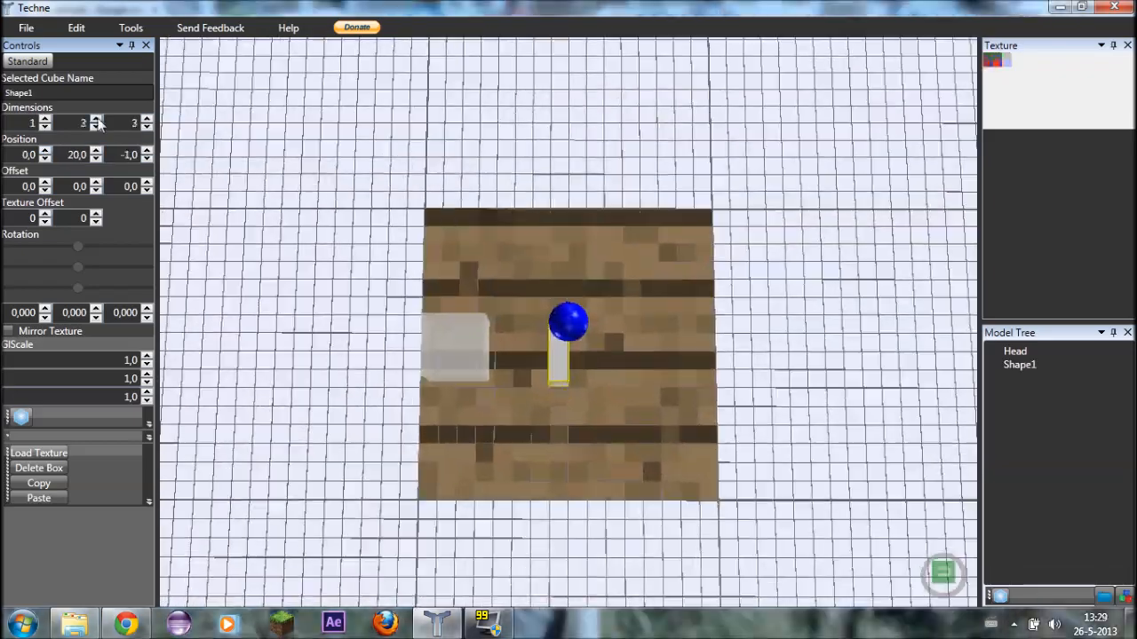
triple_click(44, 119)
right_click_drag(399, 267, 399, 177)
right_click_drag(532, 373, 621, 389)
Add a third cube for a leg, sized 1 by 2 by 1, and shift its Y and Z position
left_click(22, 416)
triple_click(95, 119)
double_click(96, 126)
left_click(96, 151)
left_click(147, 158)
Duplicate the small leg cube and set the copy's Y position to 21
left_click(38, 483)
left_click(44, 500)
right_click_drag(266, 208, 320, 208)
left_click(1019, 391)
left_click(96, 151)
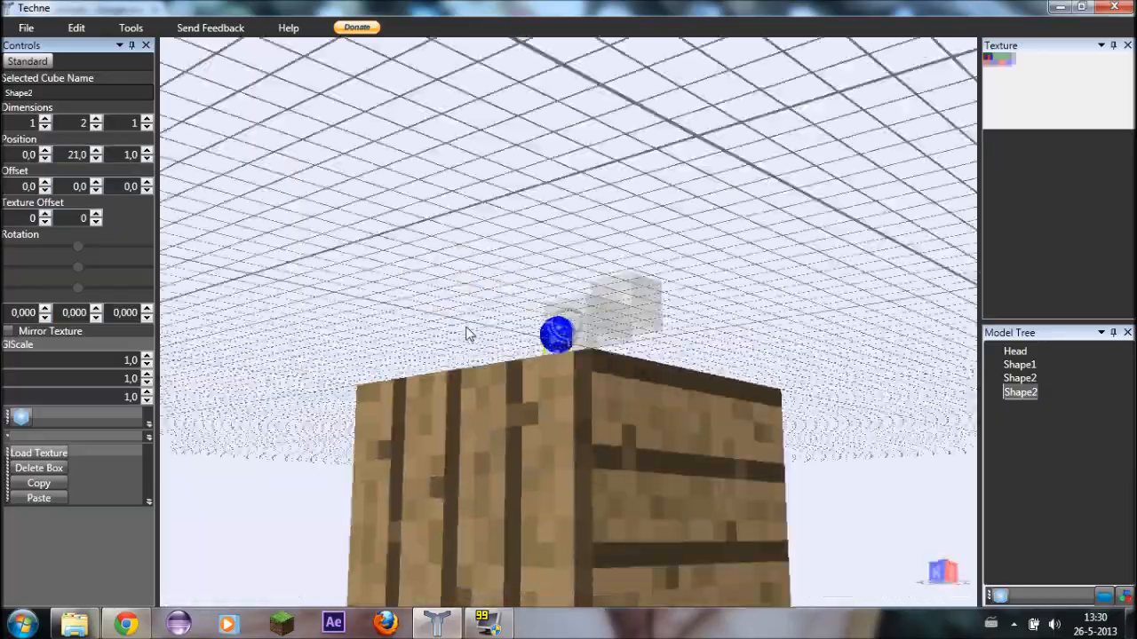
right_click_drag(470, 329, 642, 363)
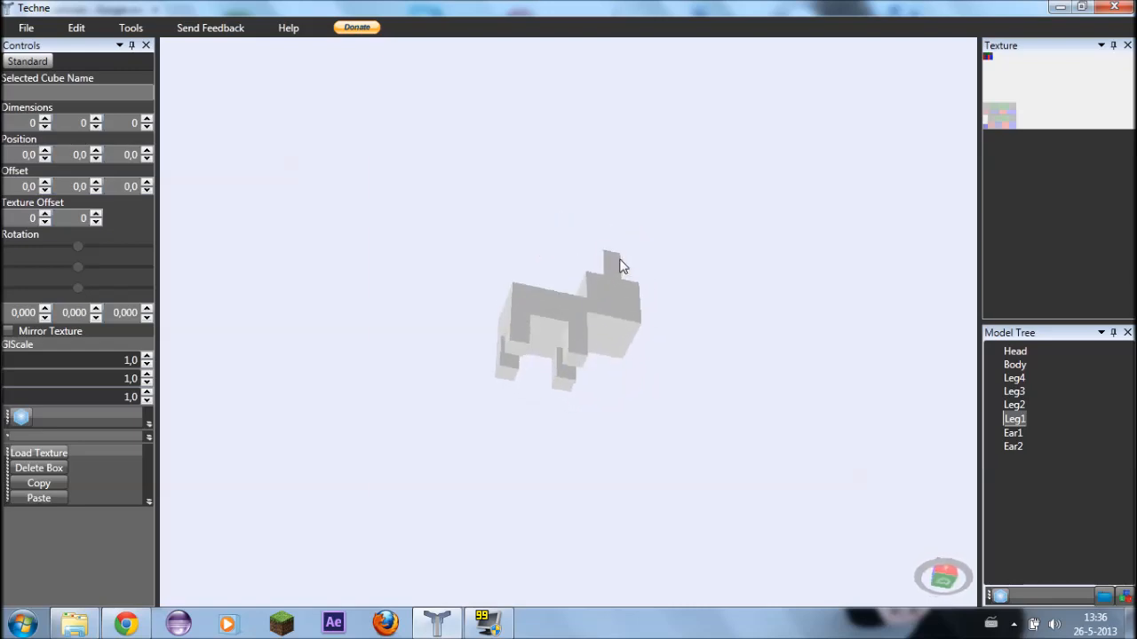
Show the ground grid and the wooden reference block around the finished bunny model
left_click(129, 29)
left_click(142, 44)
right_click_drag(787, 399, 558, 375)
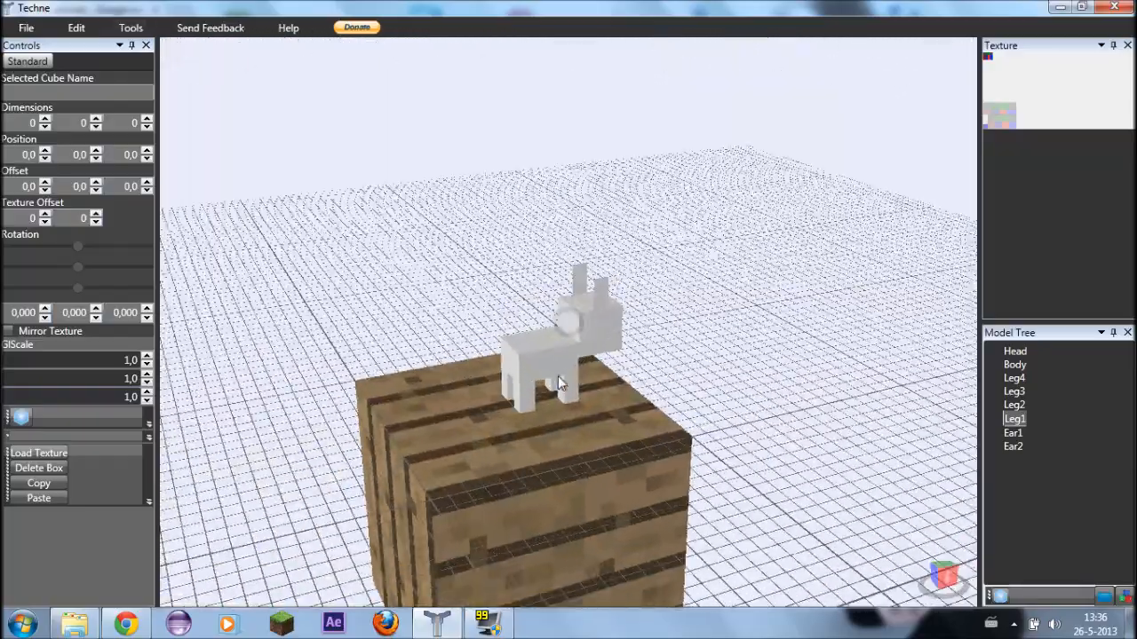
right_click_drag(661, 363, 401, 329)
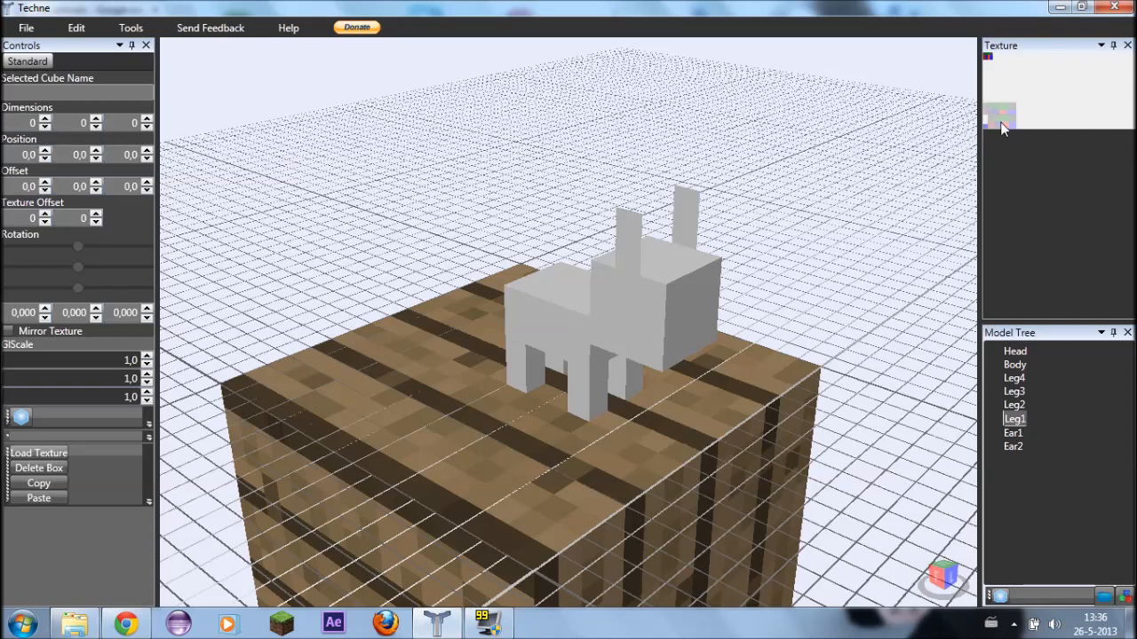
Save the model to the desktop as Bunny.tcn
left_click(27, 32)
mouse_move(19, 34)
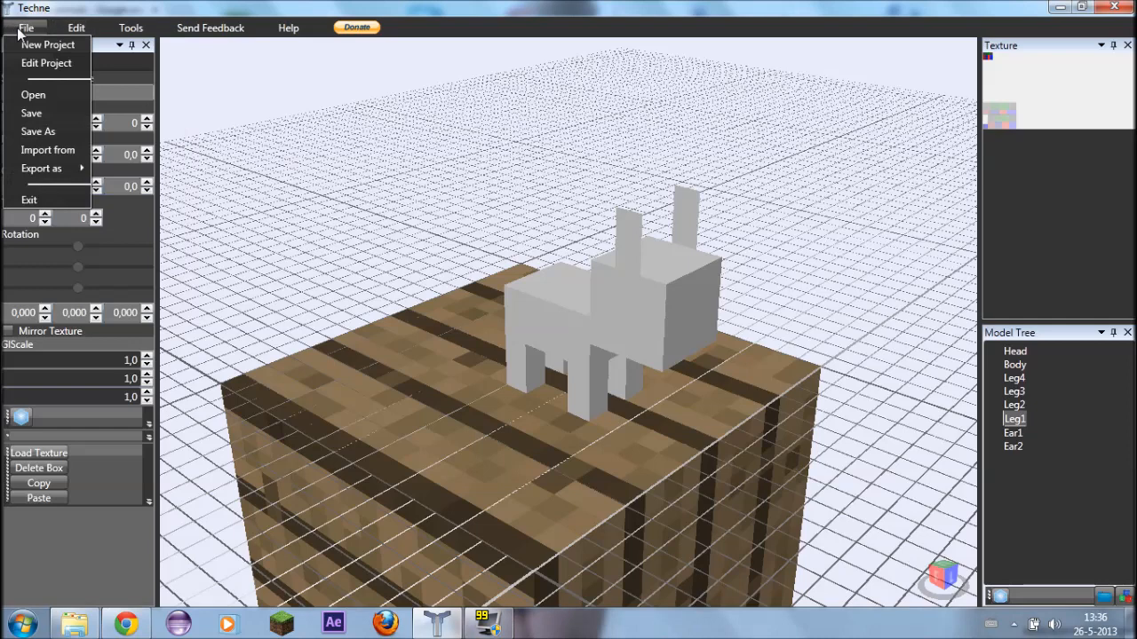
mouse_move(57, 168)
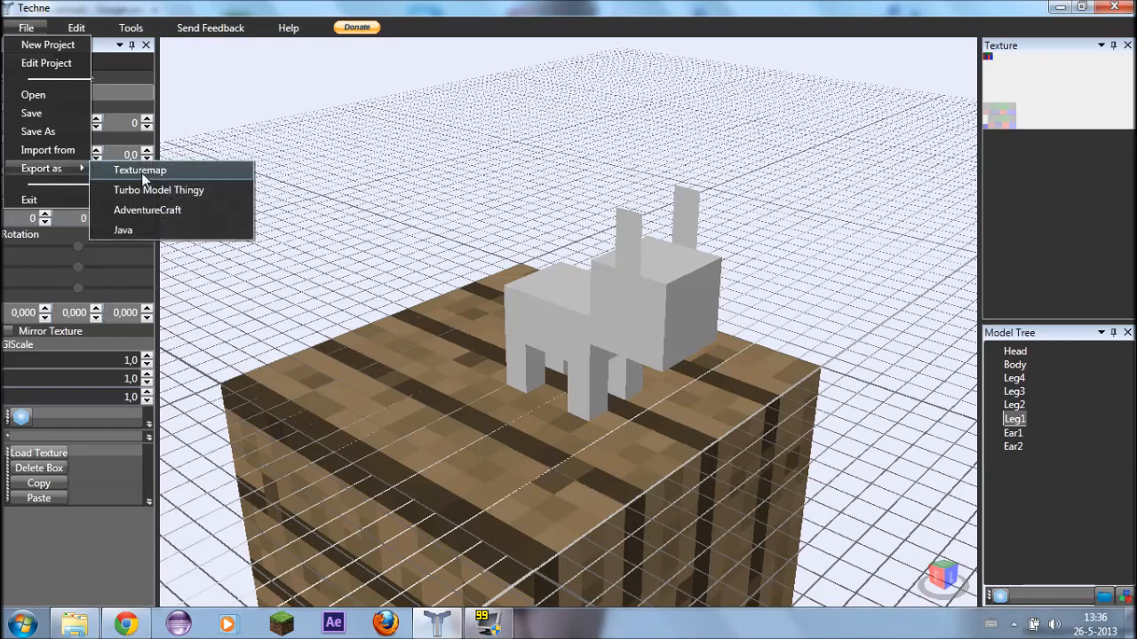
left_click(49, 115)
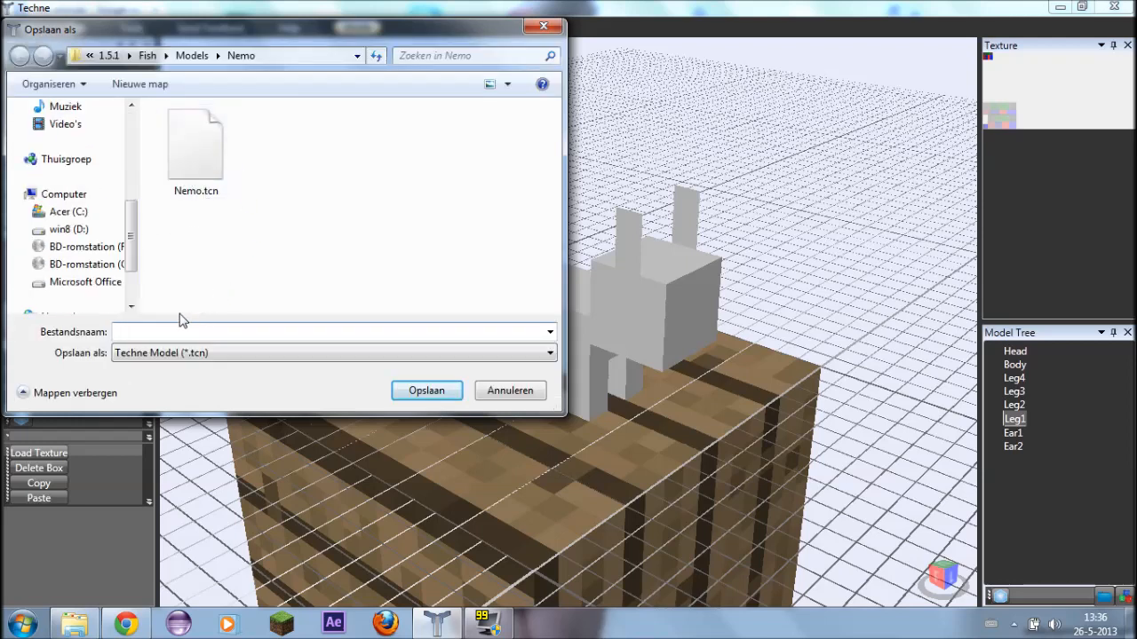
left_click_drag(130, 245, 46, 142)
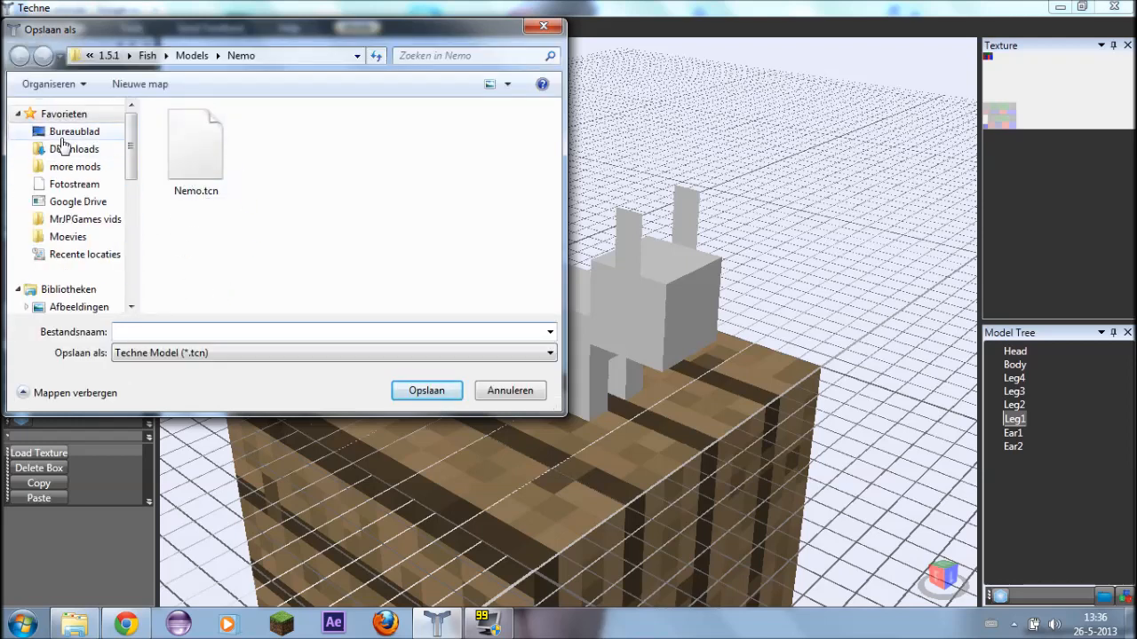
left_click(68, 135)
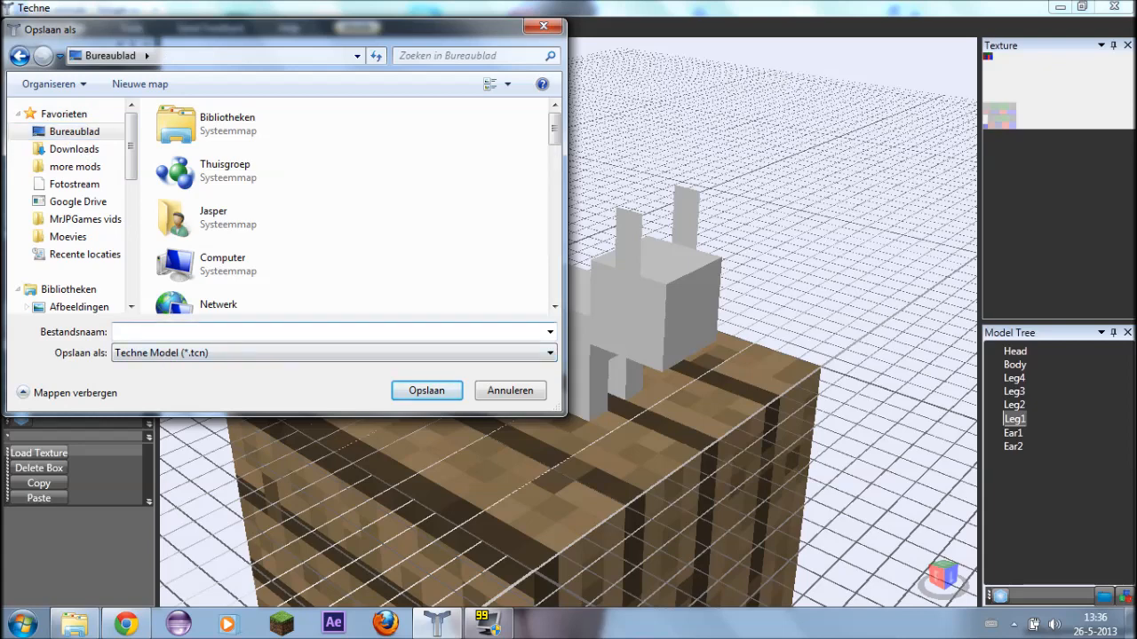
key("Return")
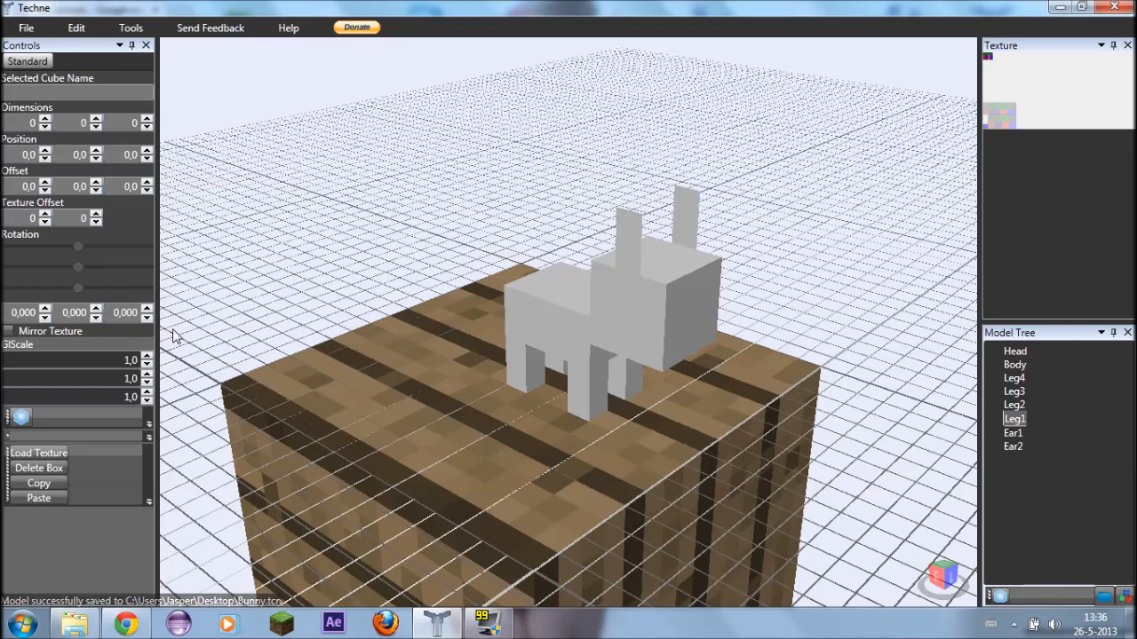
Export the model's texture map to the desktop as a PNG image named Bunny
left_click(23, 29)
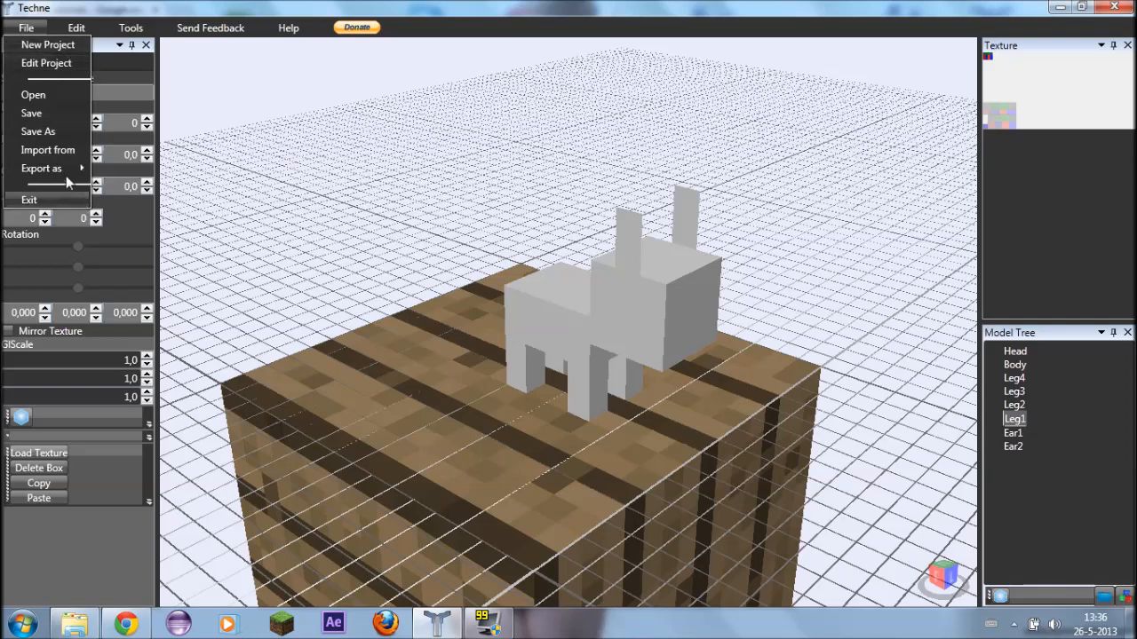
mouse_move(66, 173)
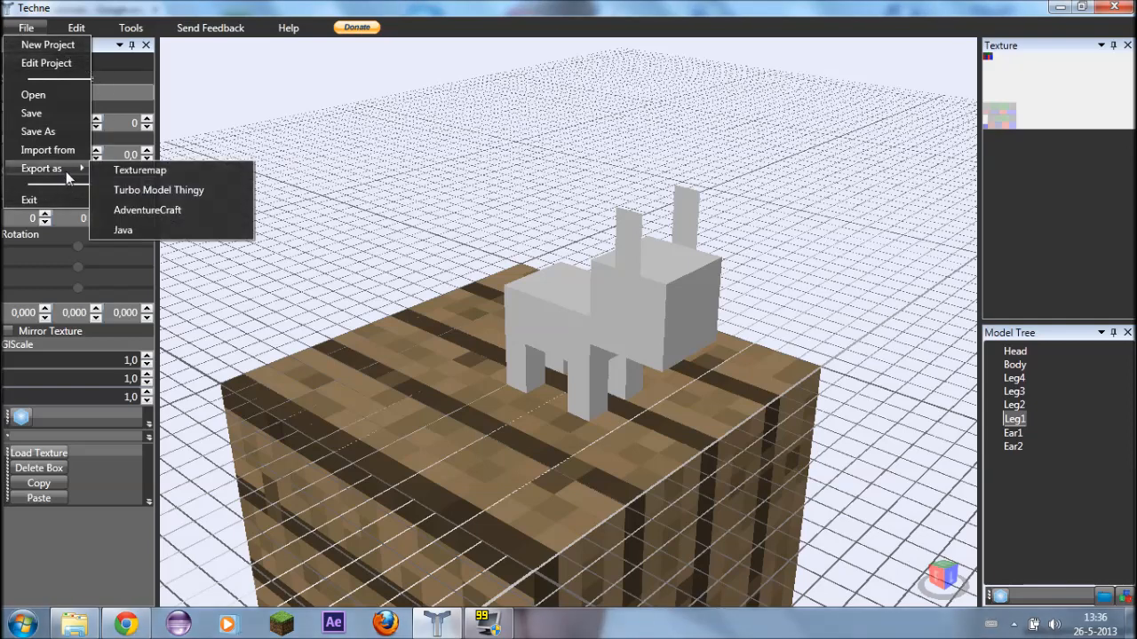
left_click(174, 172)
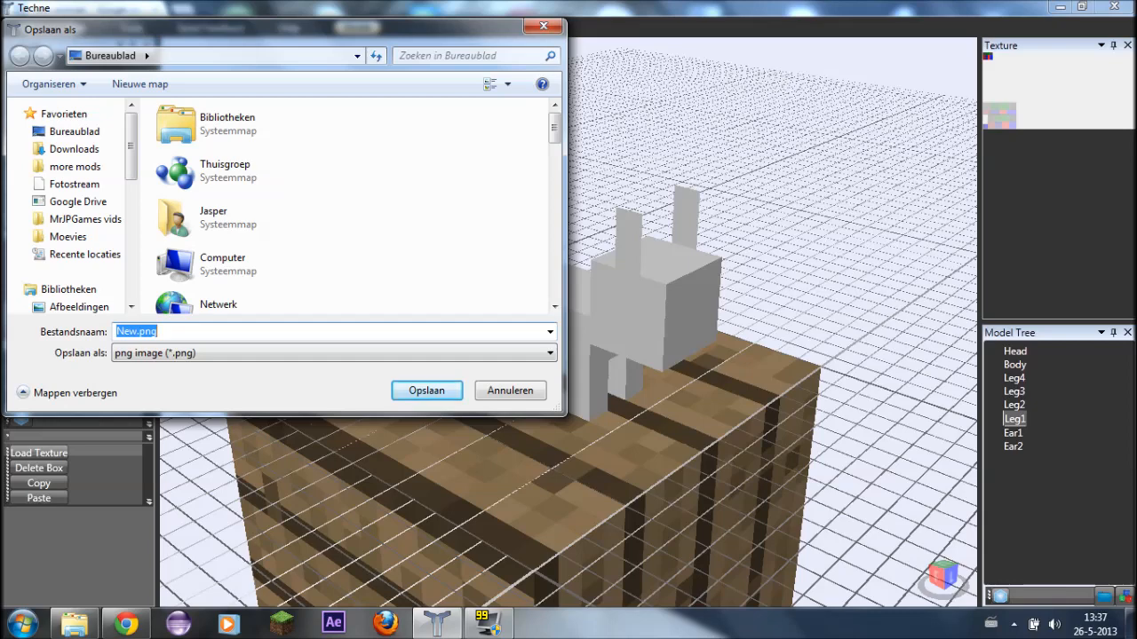
type("Bunny")
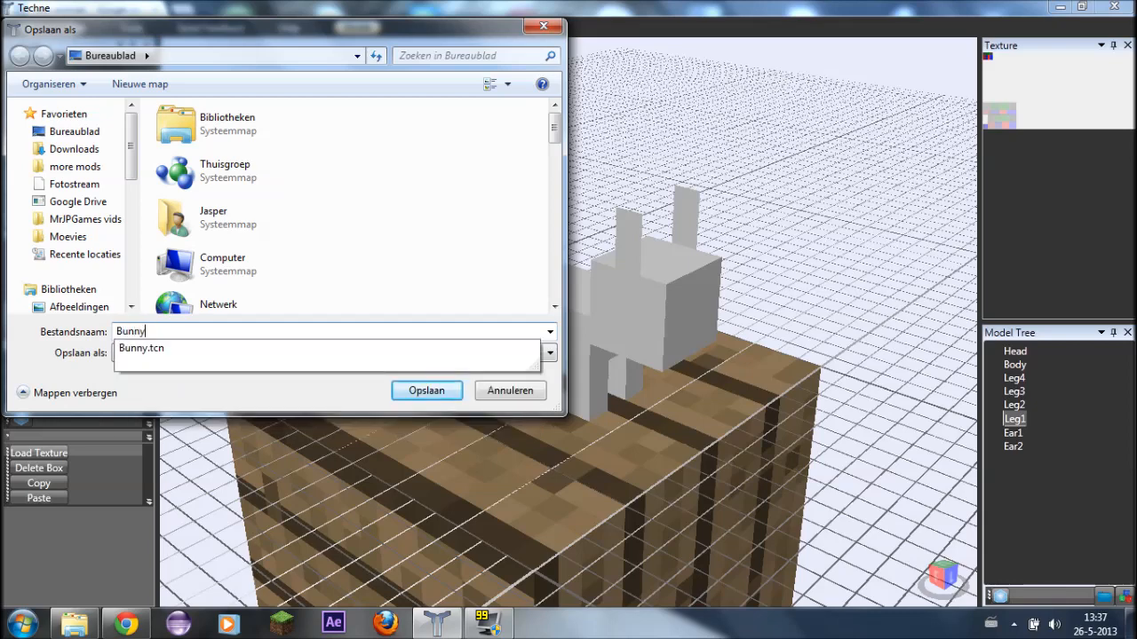
key("Return")
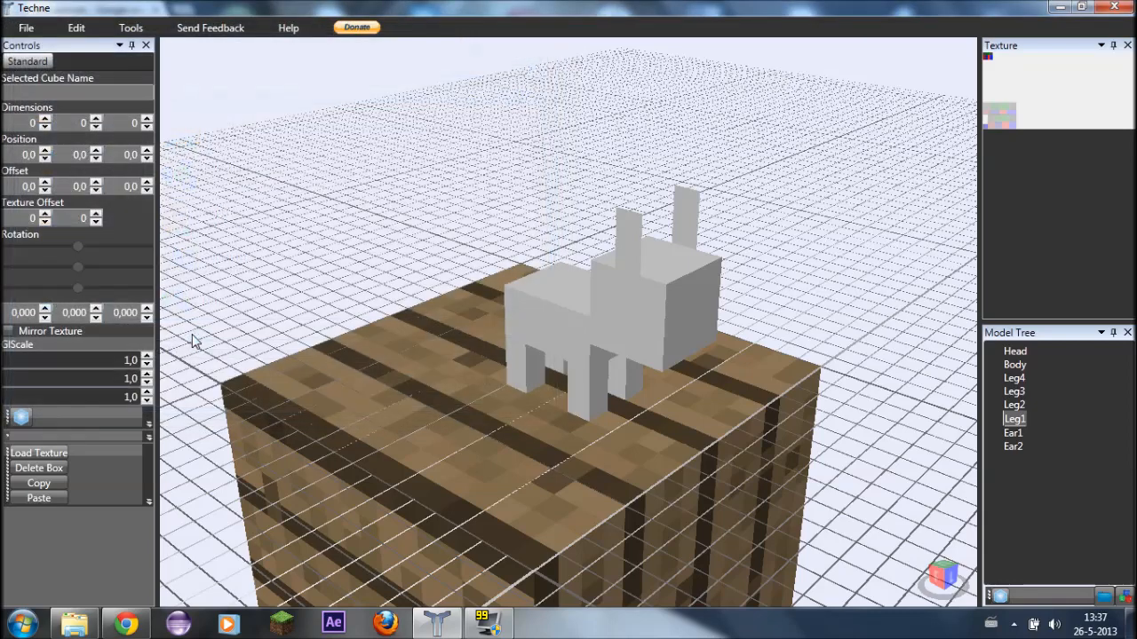
Try to open the exported Bunny.png for editing directly from the desktop
left_click(1131, 627)
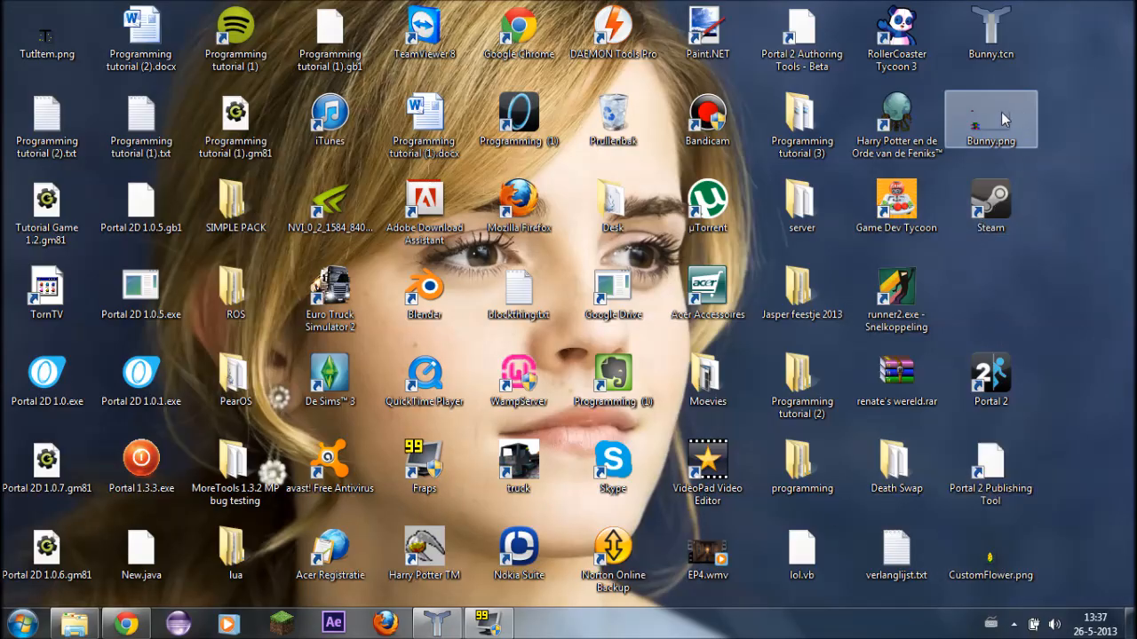
right_click(1000, 120)
left_click(972, 156)
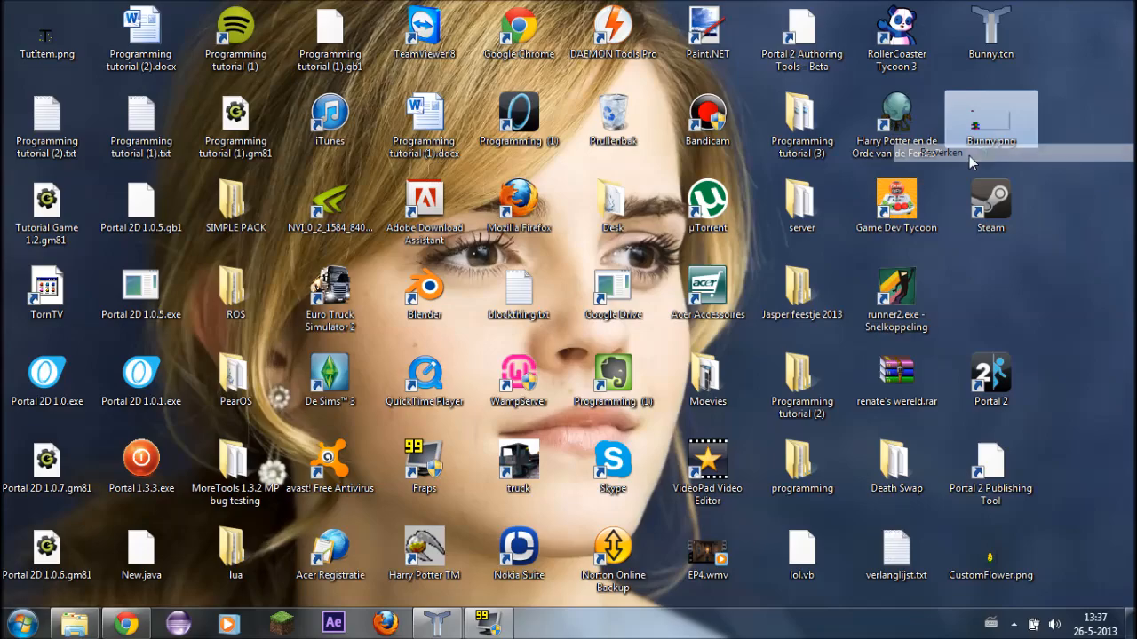
left_click(438, 624)
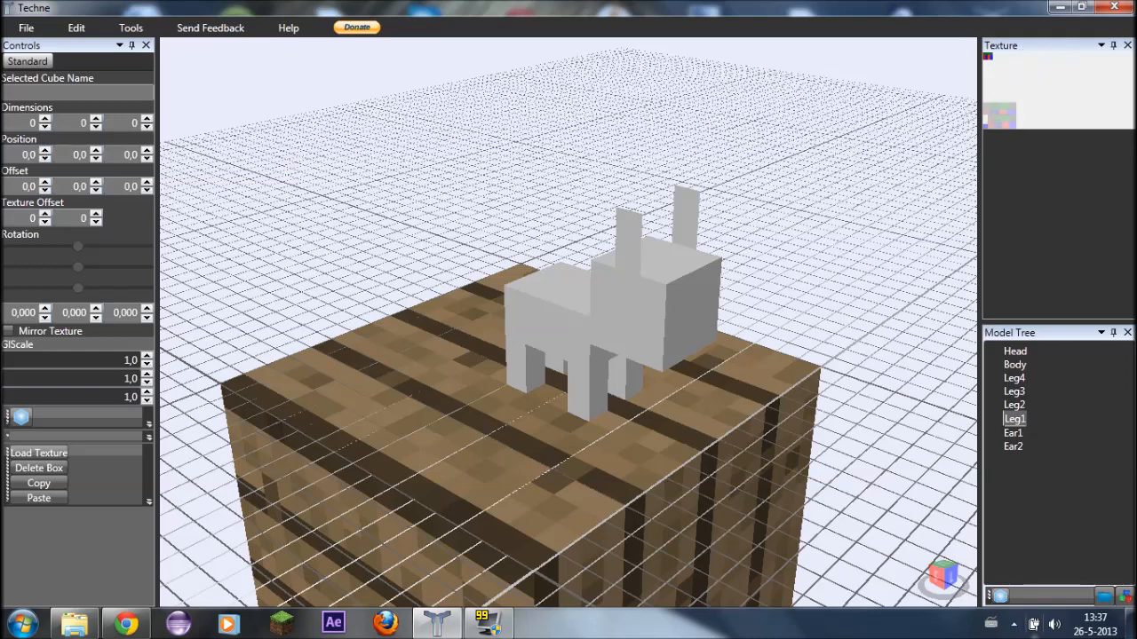
Browse to the desktop folder in Windows Explorer and open Bunny.png in Paint.NET
left_click(75, 624)
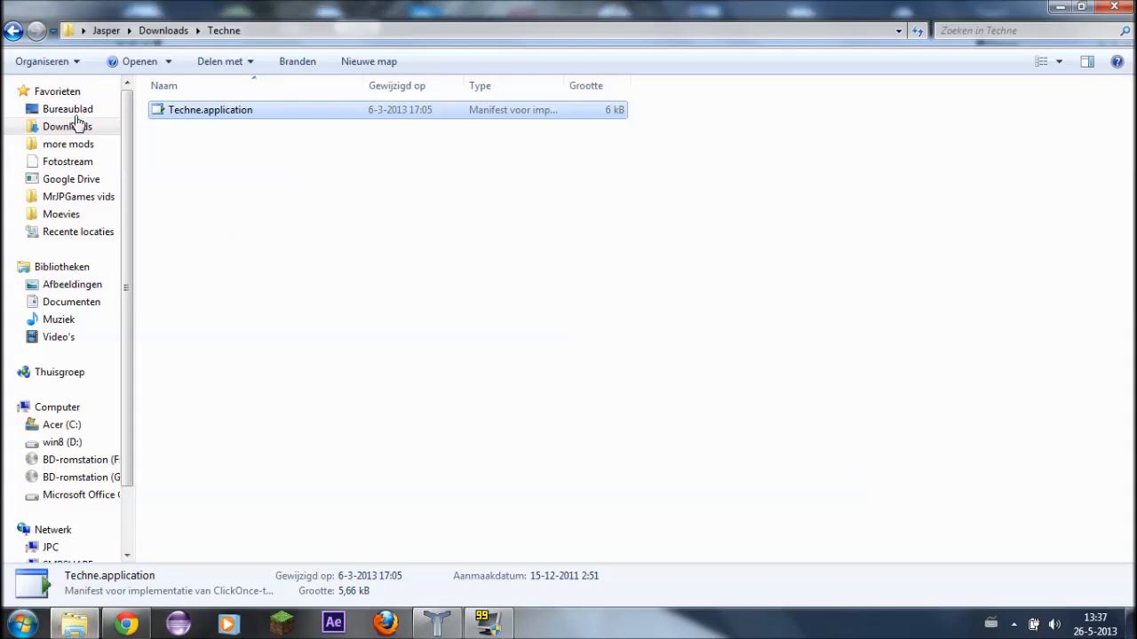
left_click(70, 109)
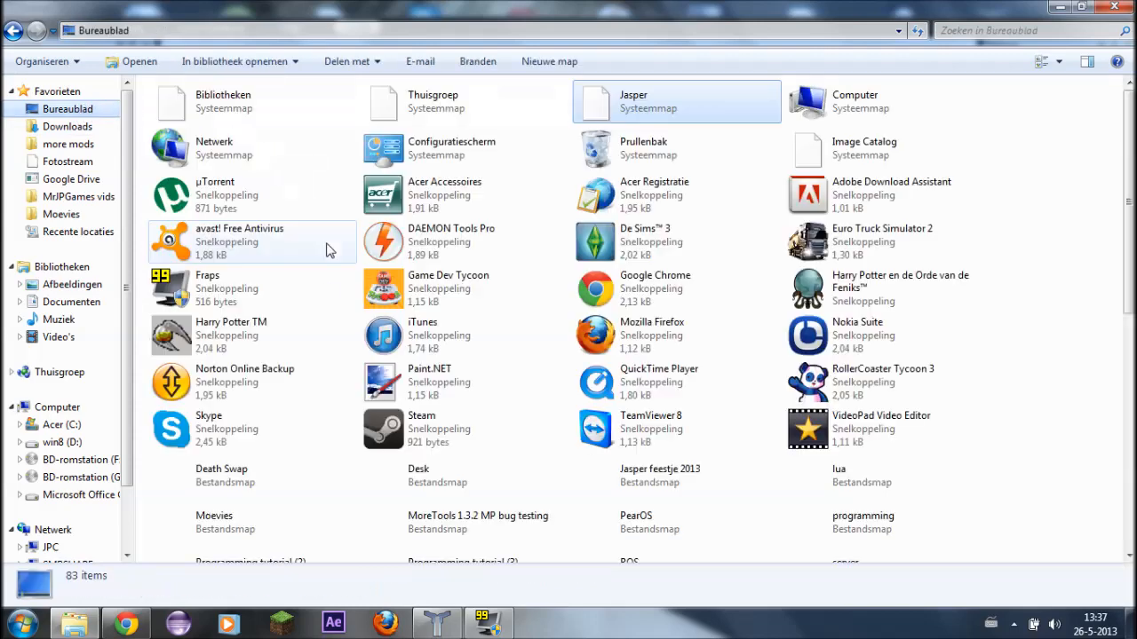
left_click(728, 437)
type("bl")
key("b")
key("b")
key("b")
key("b")
key("b")
key("b")
key("Return")
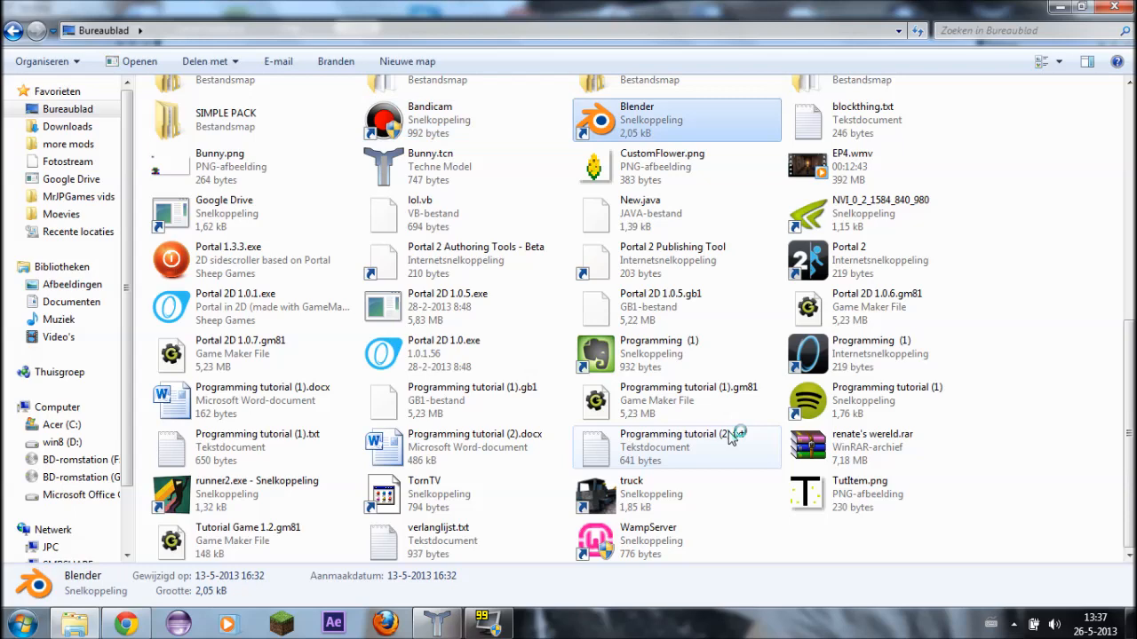
key("b")
key("b")
key("Return")
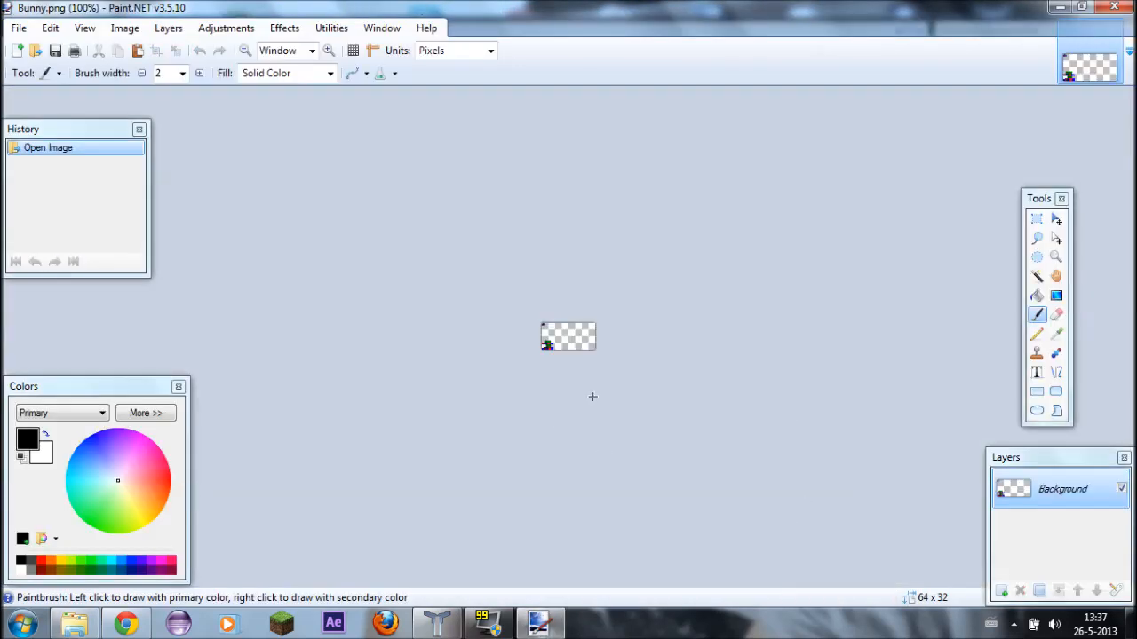
scroll(605, 364, "up", 10, "ctrl")
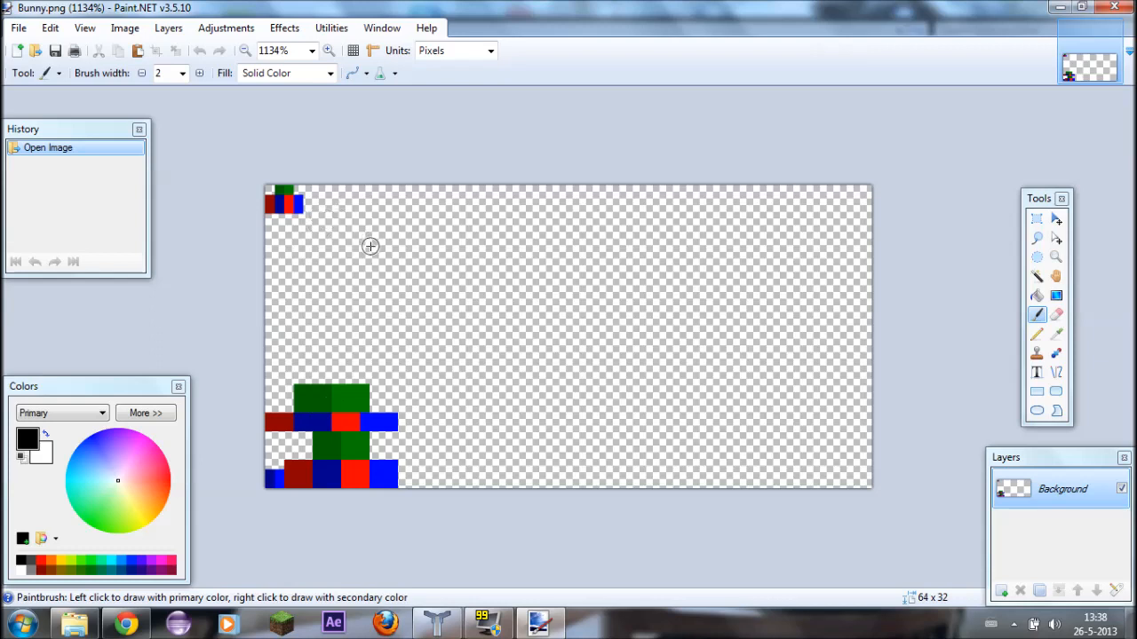
Switch to Techne and load Bunny.png from the desktop as the model's texture
left_click(437, 622)
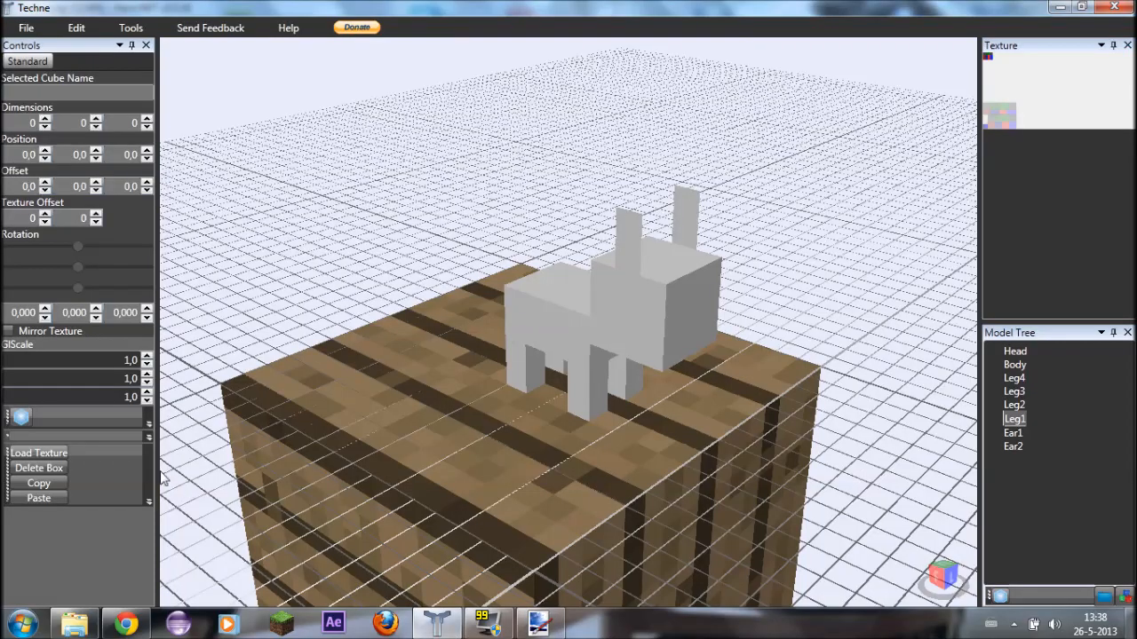
left_click(36, 454)
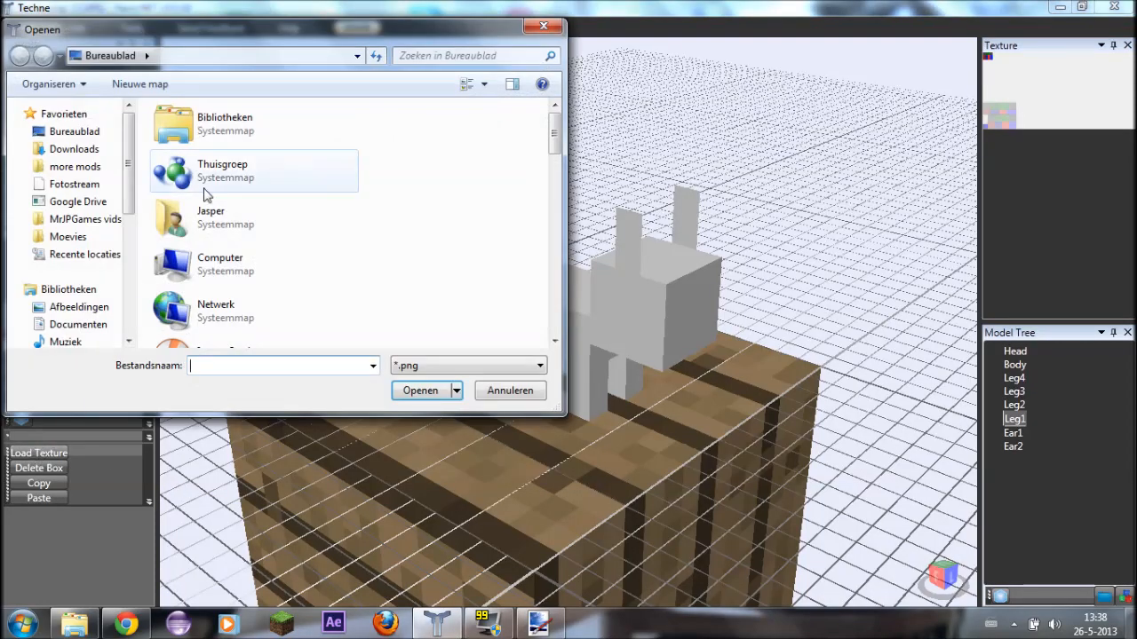
scroll(208, 192, "down", 10)
left_click(229, 131)
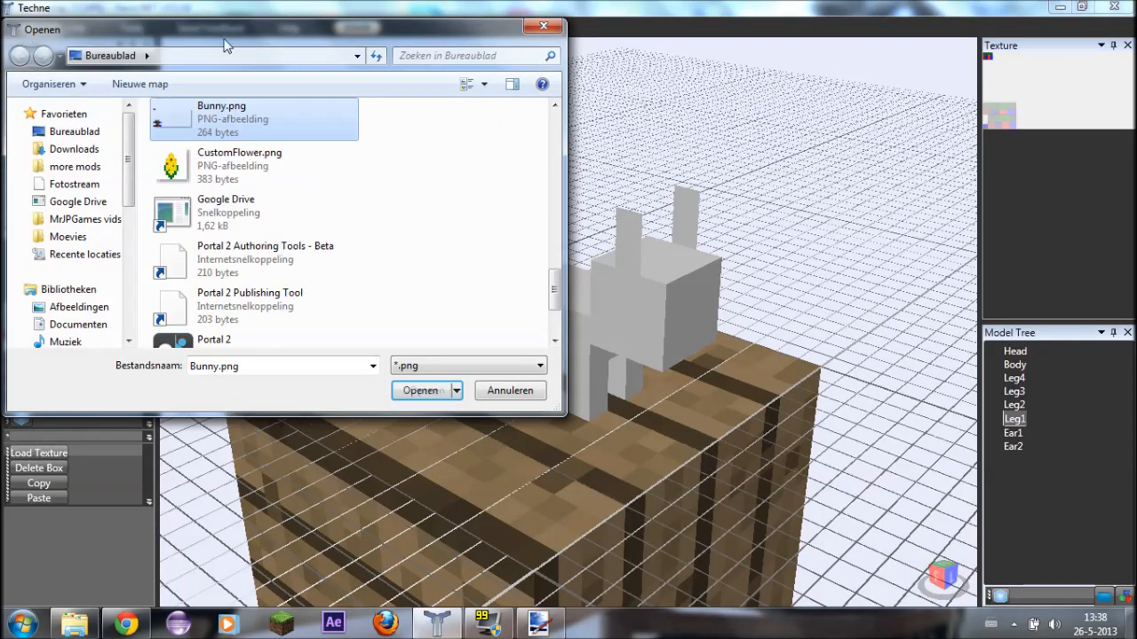
double_click(229, 131)
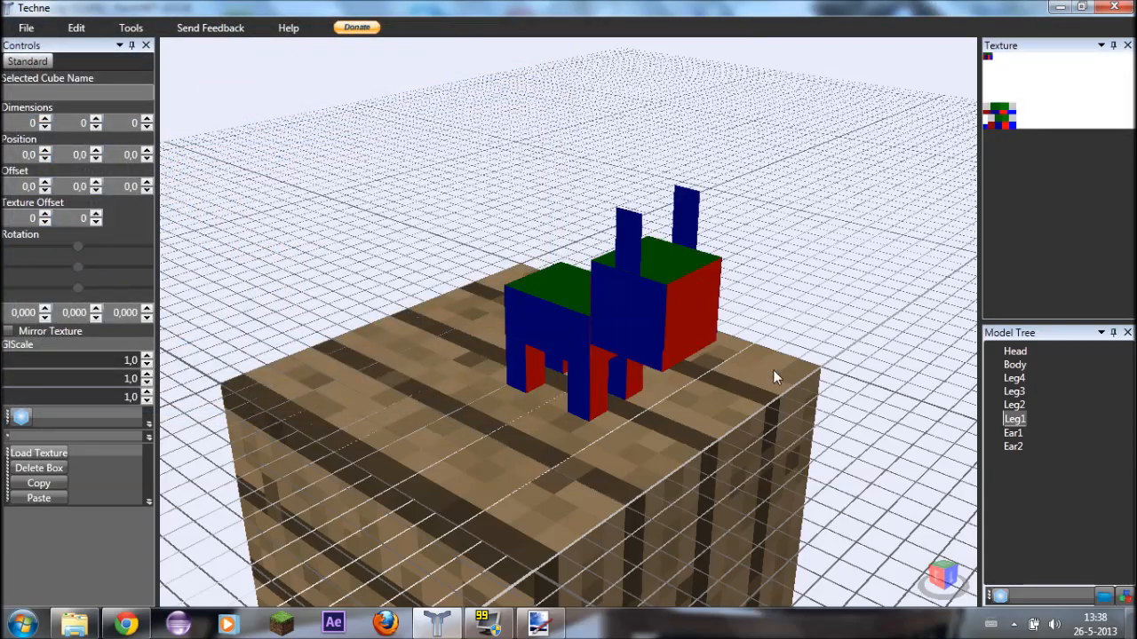
Examine from several angles how the texture colours map onto the bunny's faces
middle_click_drag(773, 369, 639, 362)
right_click_drag(685, 340, 553, 328)
middle_click_drag(713, 354, 571, 342)
right_click_drag(715, 351, 546, 304)
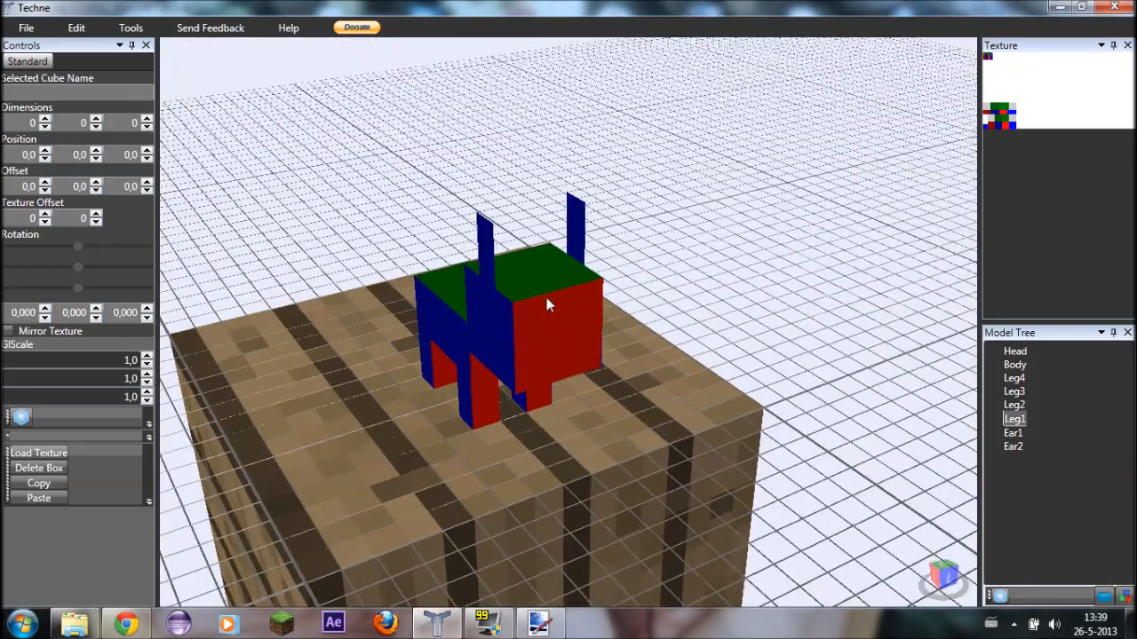
right_click_drag(582, 409, 545, 318)
right_click_drag(537, 415, 524, 326)
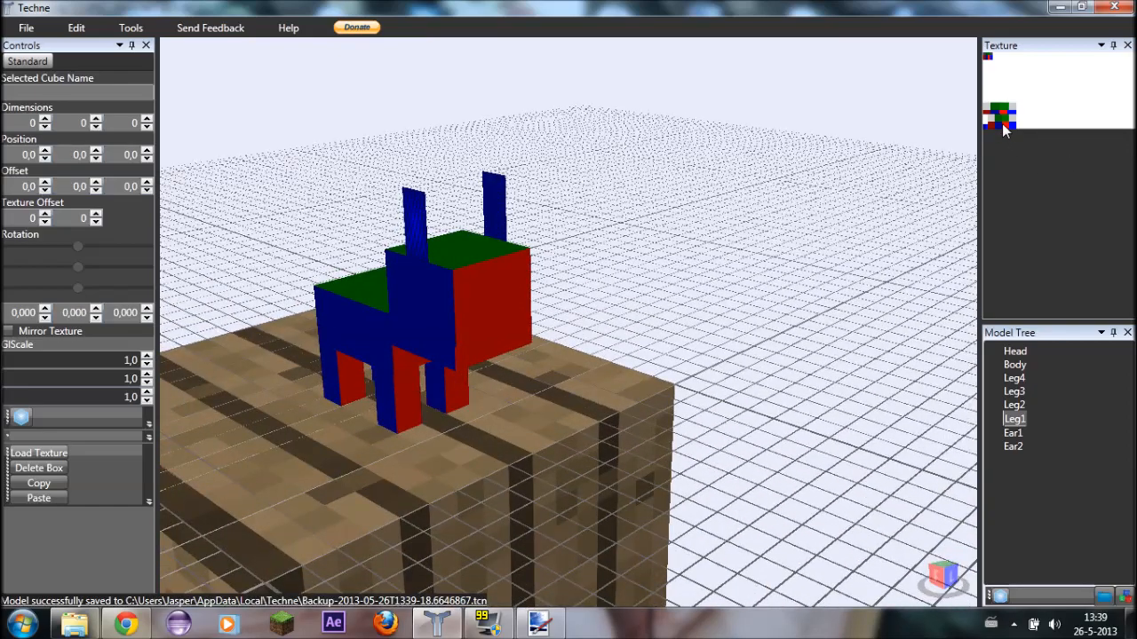
right_click_drag(440, 424, 527, 415)
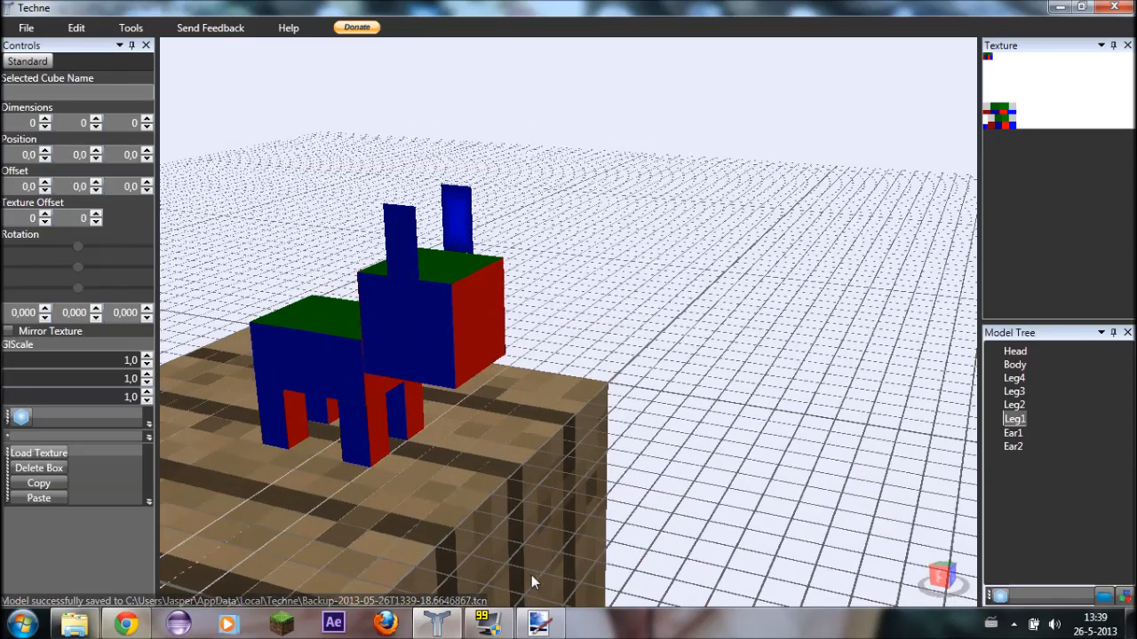
Switch to Paint.NET, try a short white brush stroke on the empty area of Bunny.png, and undo it
left_click(539, 624)
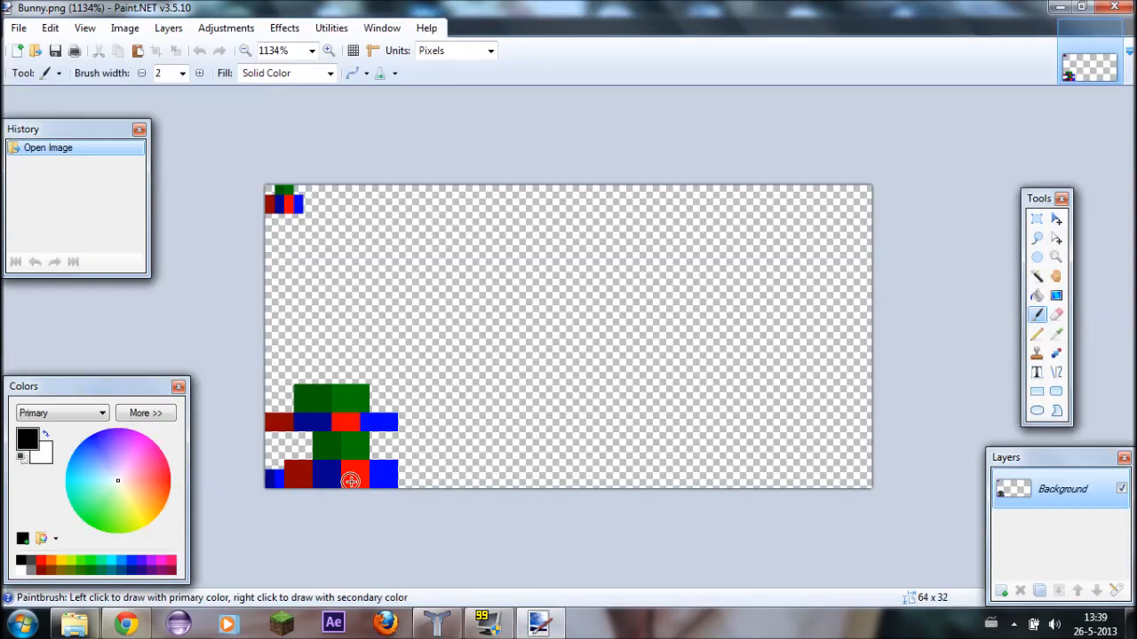
scroll(355, 480, "up", 3, "ctrl")
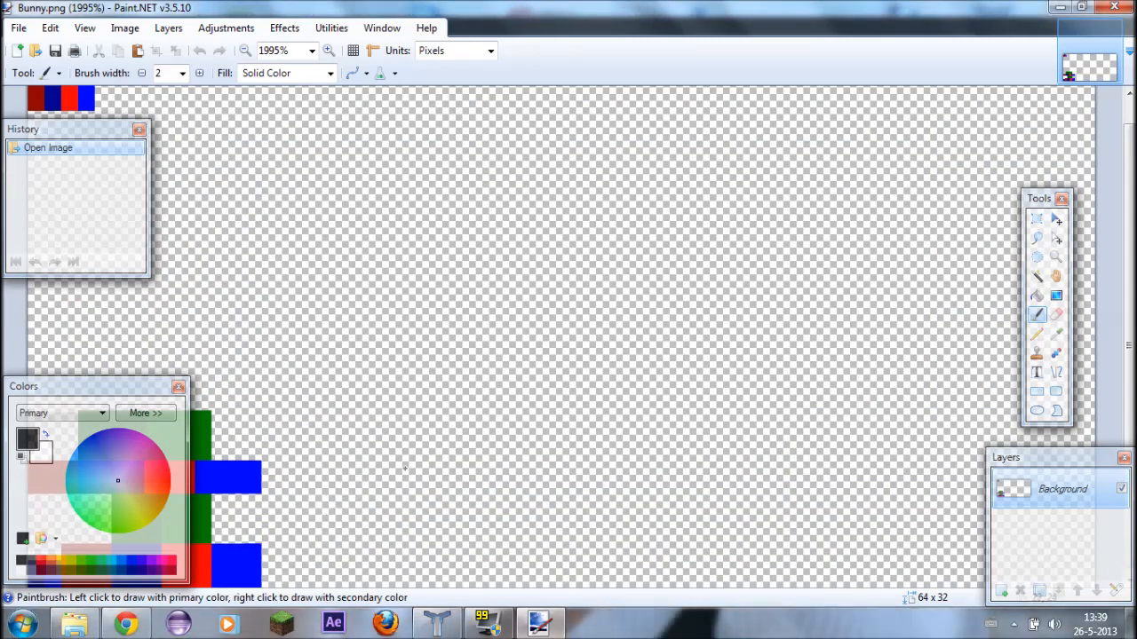
right_click_drag(360, 513, 420, 469)
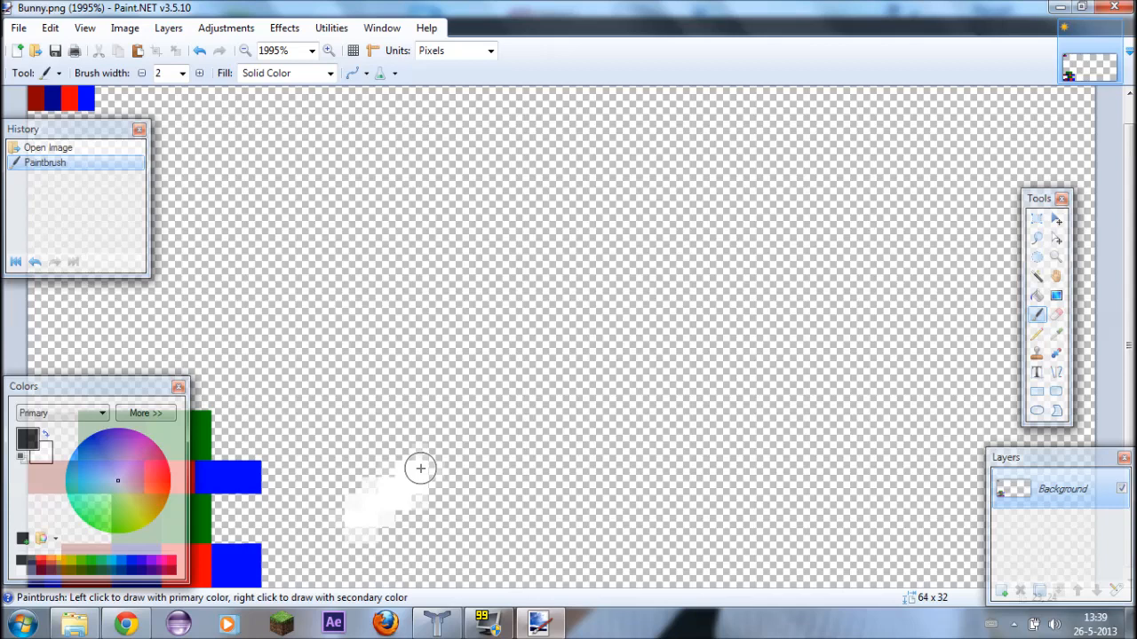
key("ctrl+z")
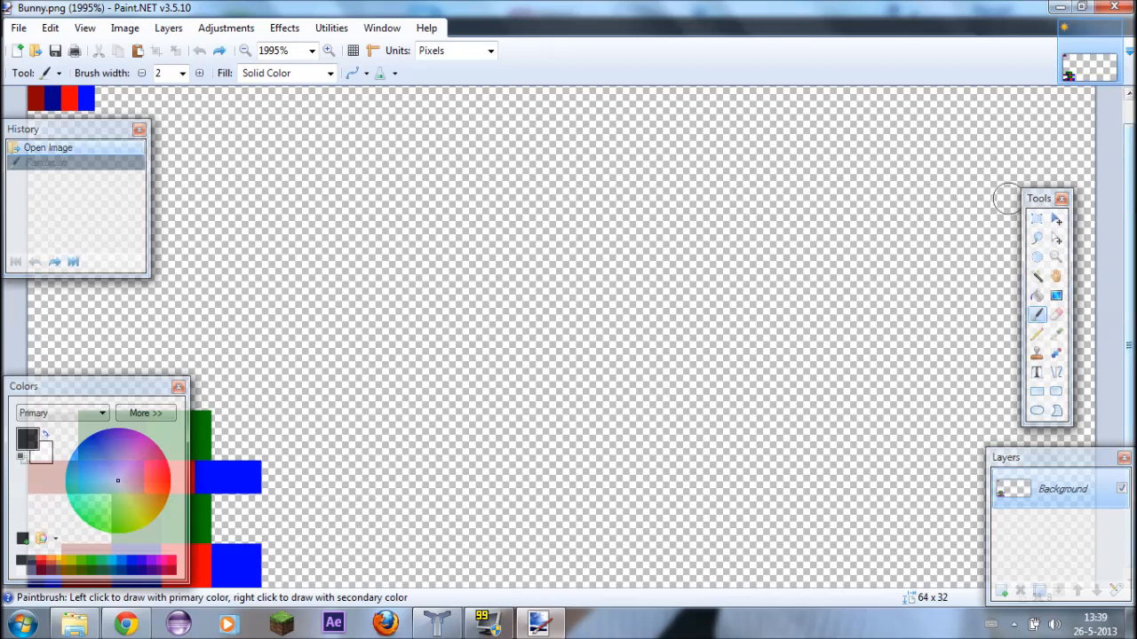
Move the Colors window clear of the texture and paint the head's front face grey with the Pencil
scroll(1006, 199, "down", 1)
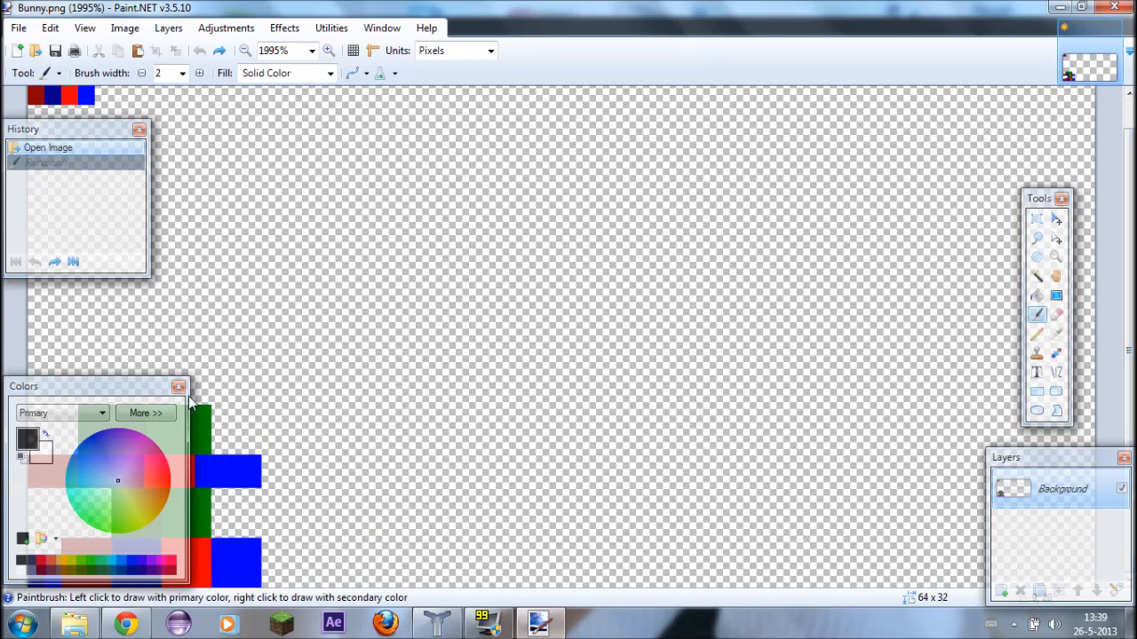
left_click_drag(136, 388, 654, 157)
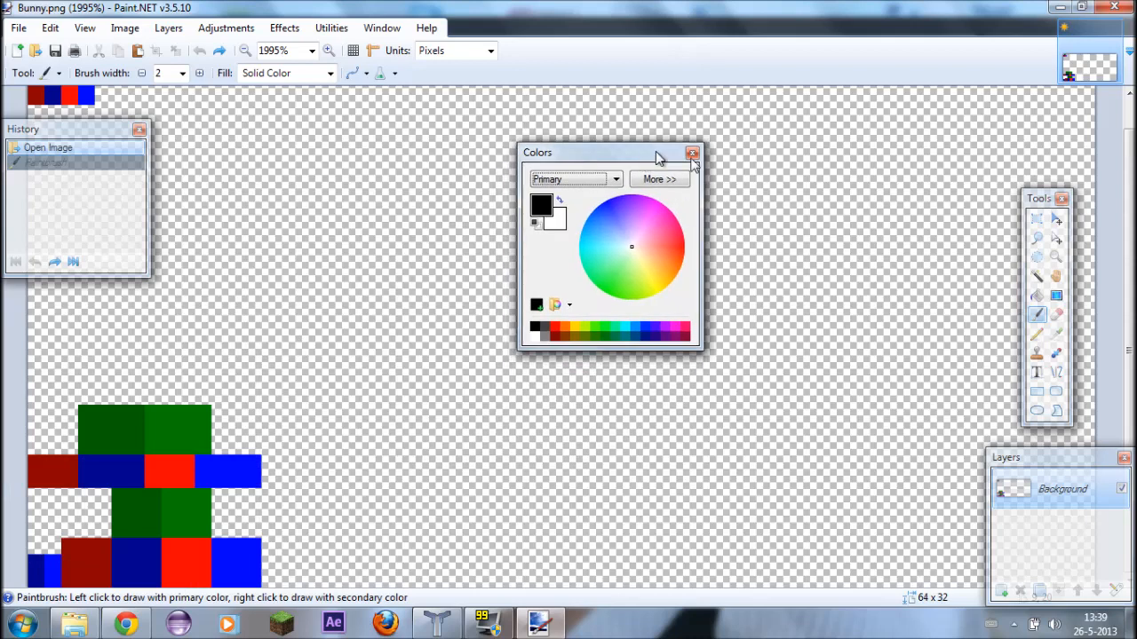
left_click(1036, 333)
left_click(535, 328)
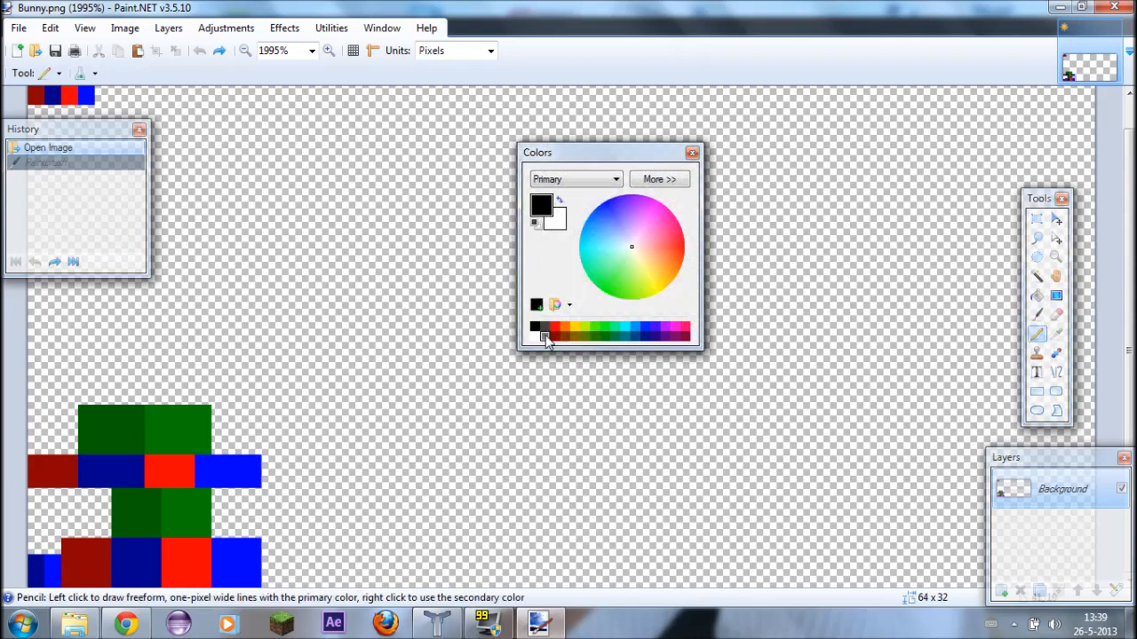
left_click(544, 336)
mouse_move(175, 539)
left_mouse_down()
mouse_move(186, 582)
mouse_move(204, 558)
mouse_move(187, 542)
mouse_move(195, 557)
left_mouse_up()
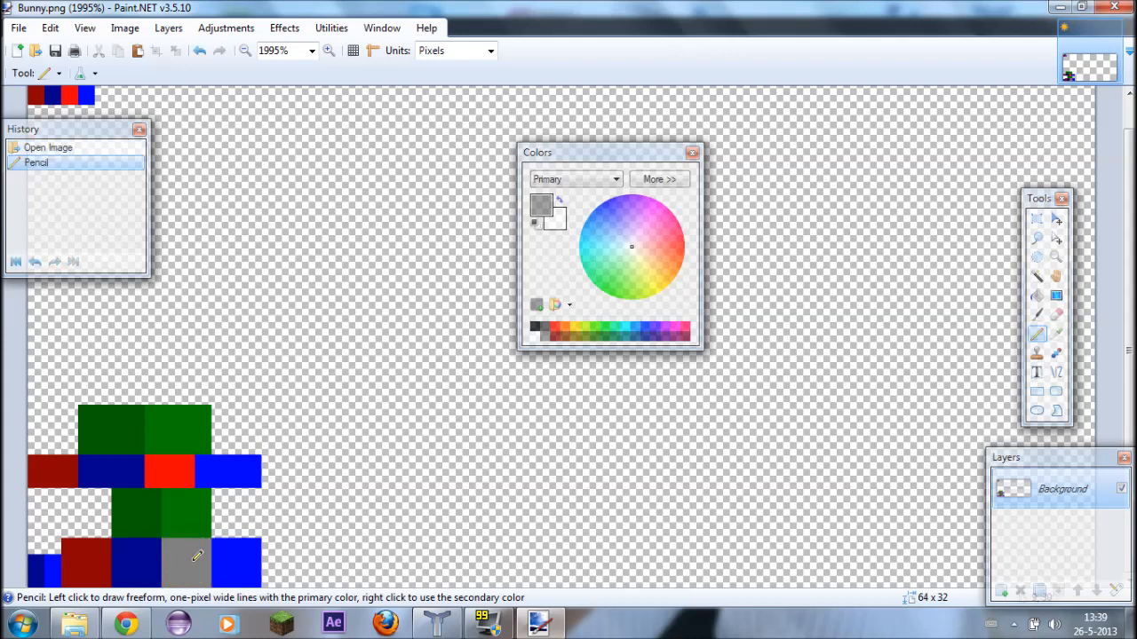
Draw two black eyes on the grey front face and save Bunny.png with auto-detected bit depth
left_click(536, 328)
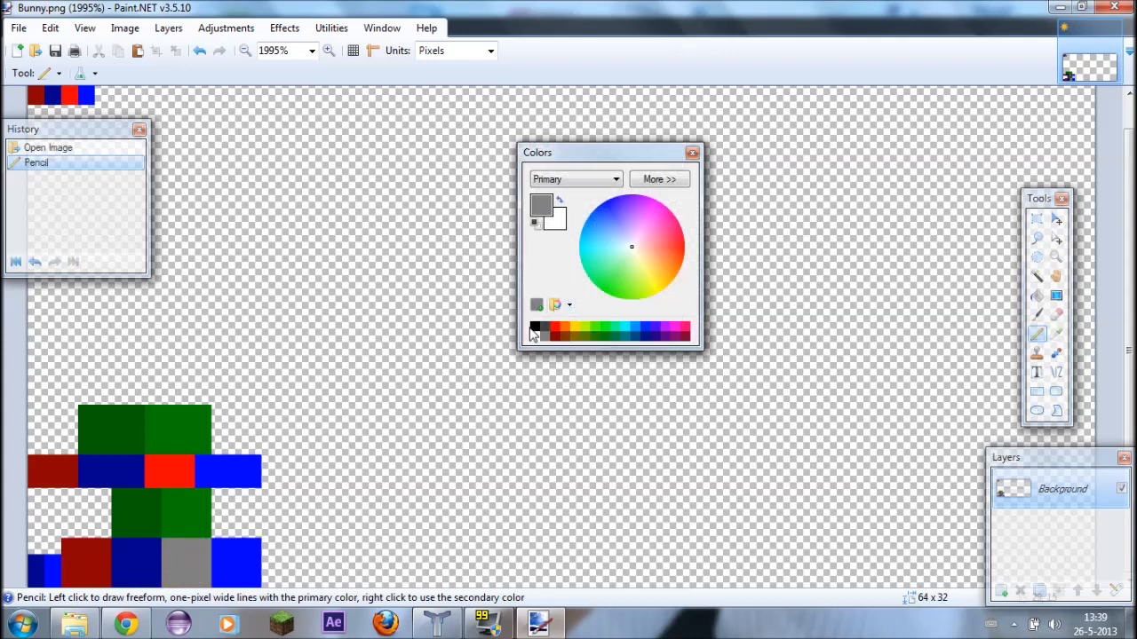
left_click(169, 561)
left_click(203, 562)
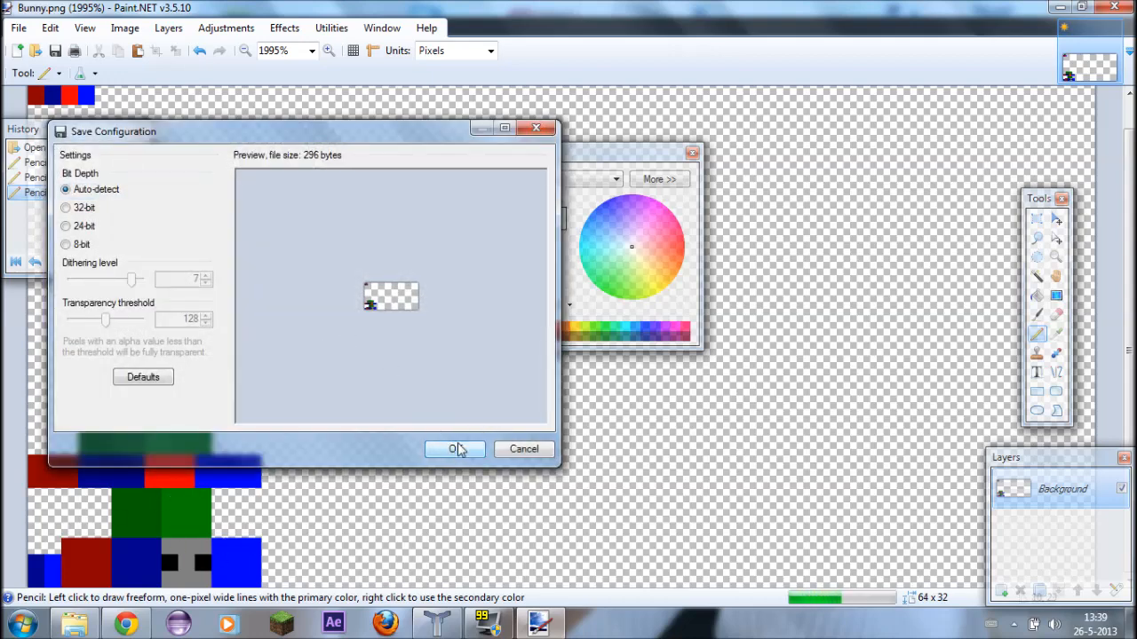
left_click(453, 449)
Switch to Techne and examine the bunny's painted face from several angles, comparing it with the texture in Paint.NET
left_click(447, 631)
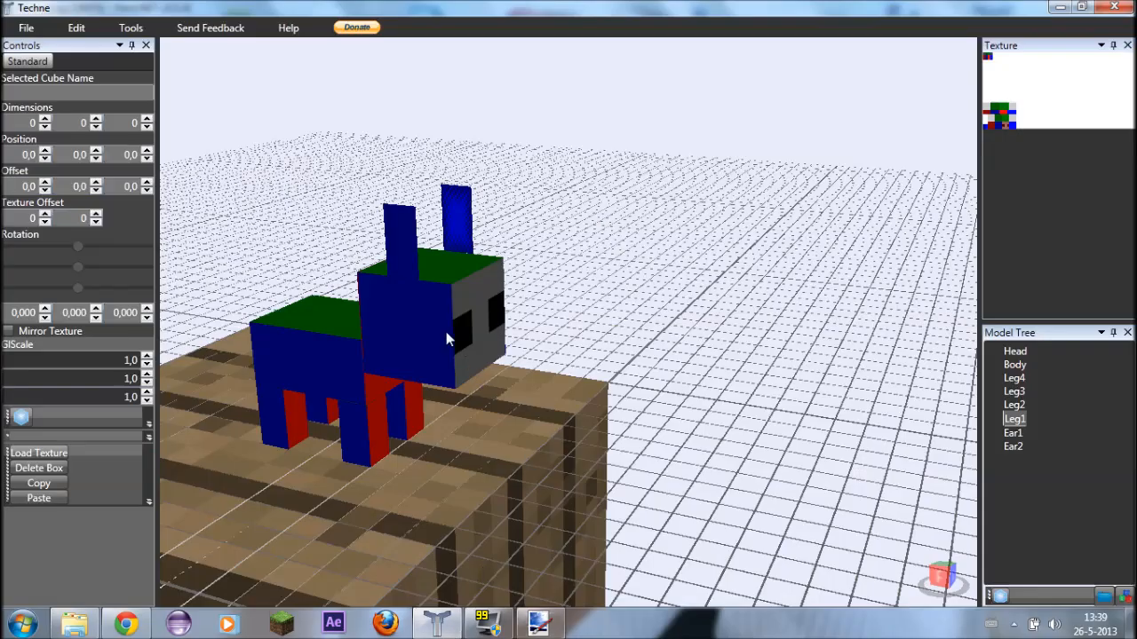
mouse_move(540, 408)
right_mouse_down()
mouse_move(579, 397)
mouse_move(523, 395)
mouse_move(515, 360)
mouse_move(471, 364)
mouse_move(543, 373)
mouse_move(587, 429)
right_mouse_up()
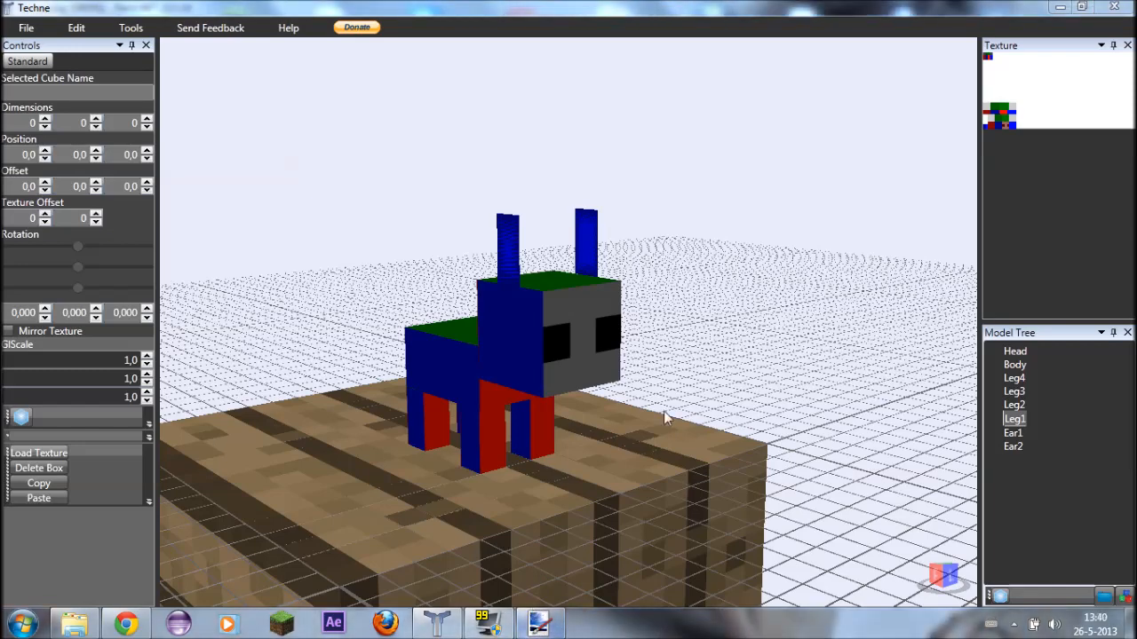
left_click(541, 625)
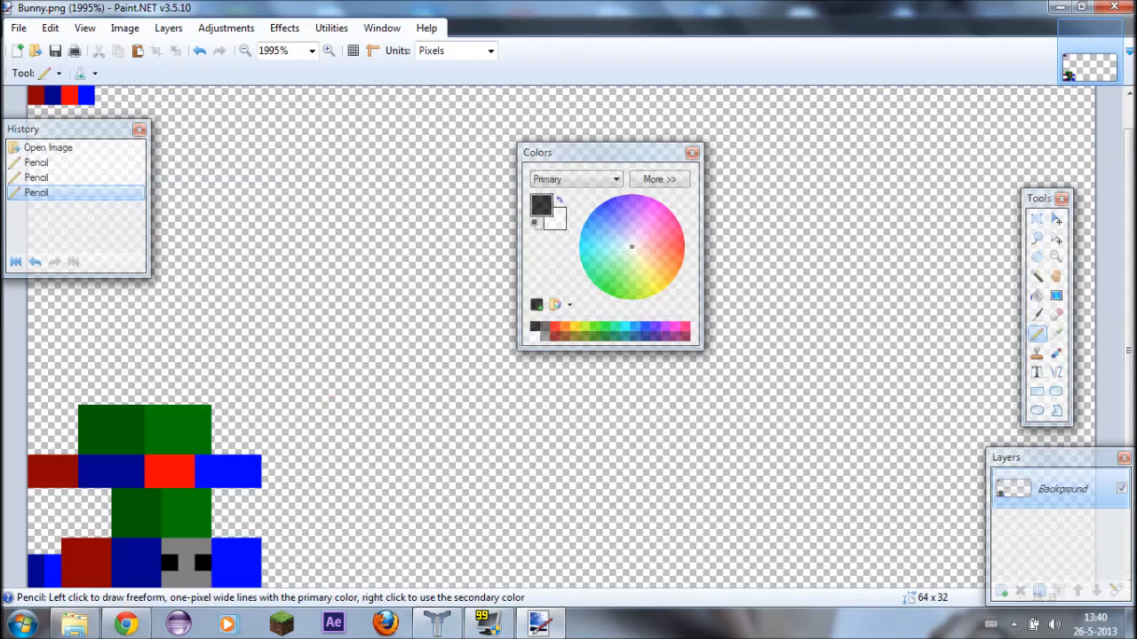
left_click(436, 624)
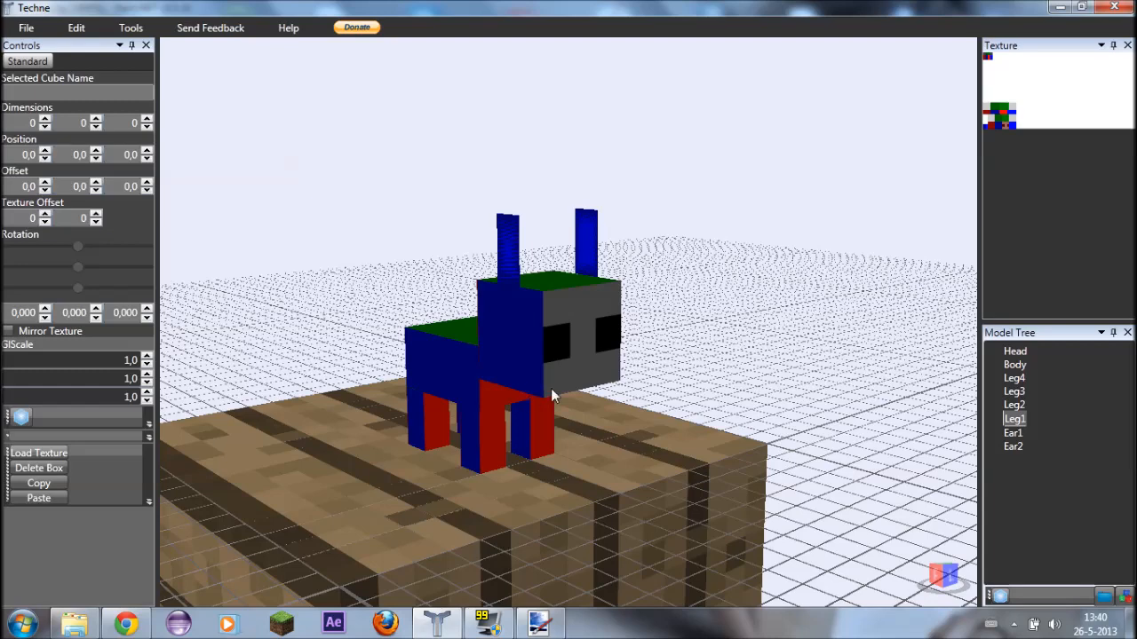
middle_click_drag(722, 378, 653, 384)
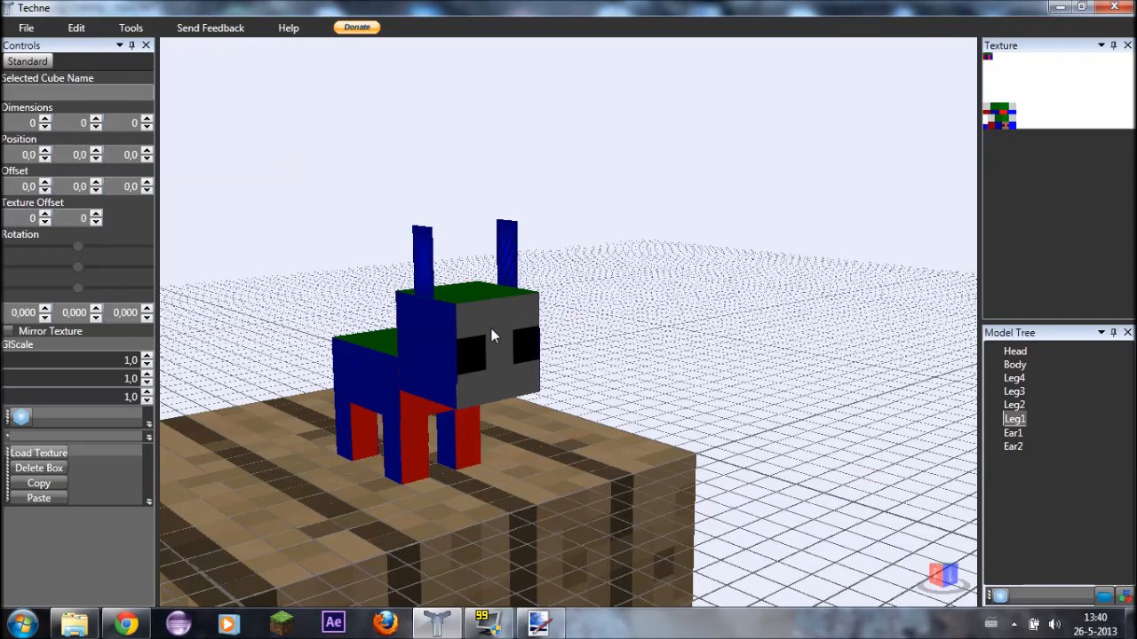
right_click_drag(539, 438, 553, 484)
right_click_drag(549, 440, 555, 482)
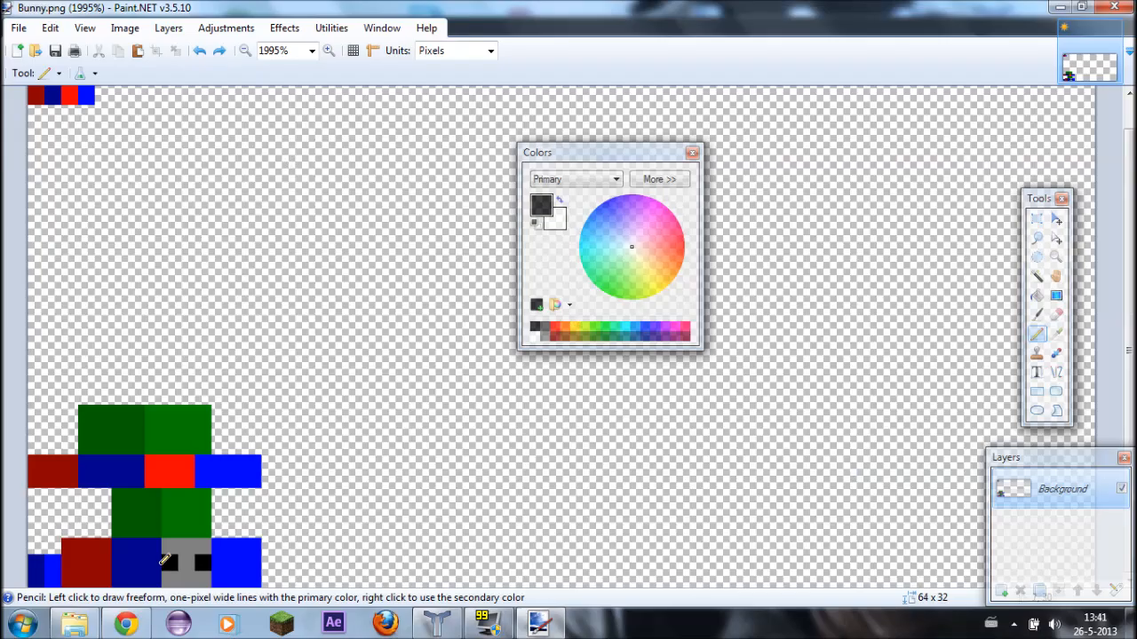
In Paint.NET, paint the head's remaining texture faces grey and give the grey area a mottled noise pattern
left_click(545, 335)
mouse_move(153, 546)
left_mouse_down()
mouse_move(228, 573)
mouse_move(122, 542)
left_mouse_up()
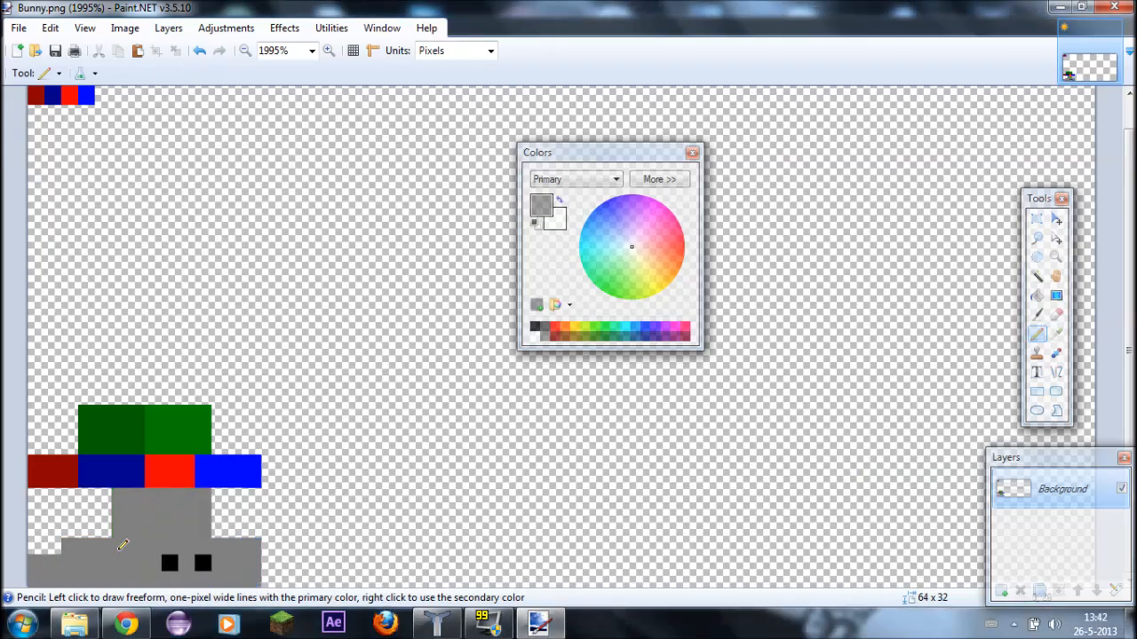
left_click(1036, 276)
left_click(143, 533)
left_click(225, 28)
left_click(453, 106)
left_click(604, 396)
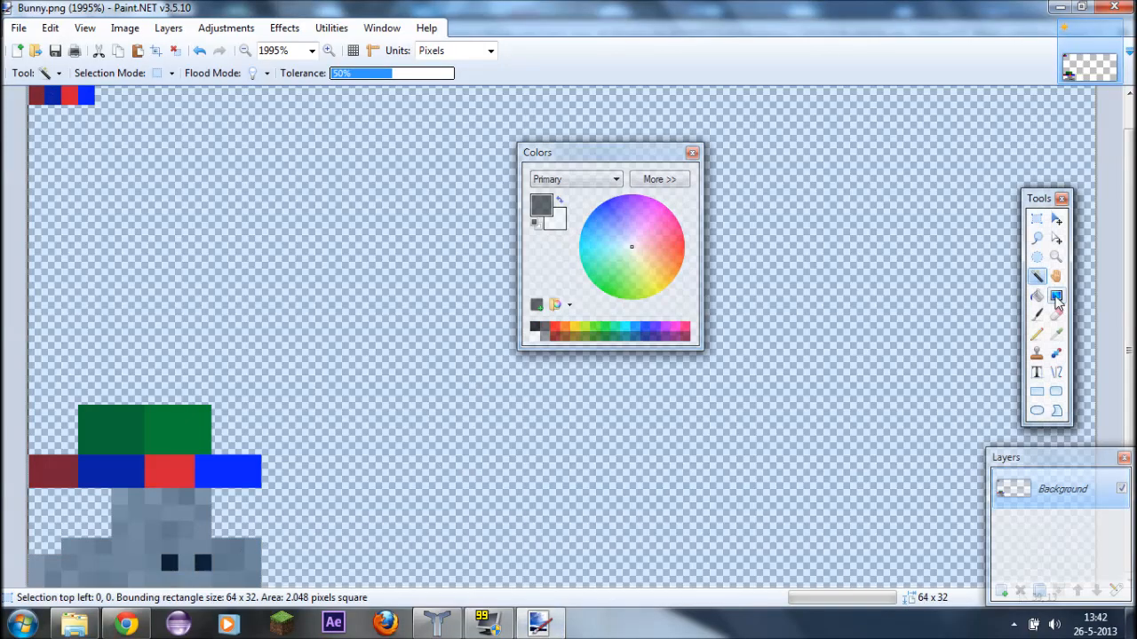
Clear the selection and rework the face with wider-set black eyes and a dark grey nose
key("ctrl+d")
left_click(1036, 333)
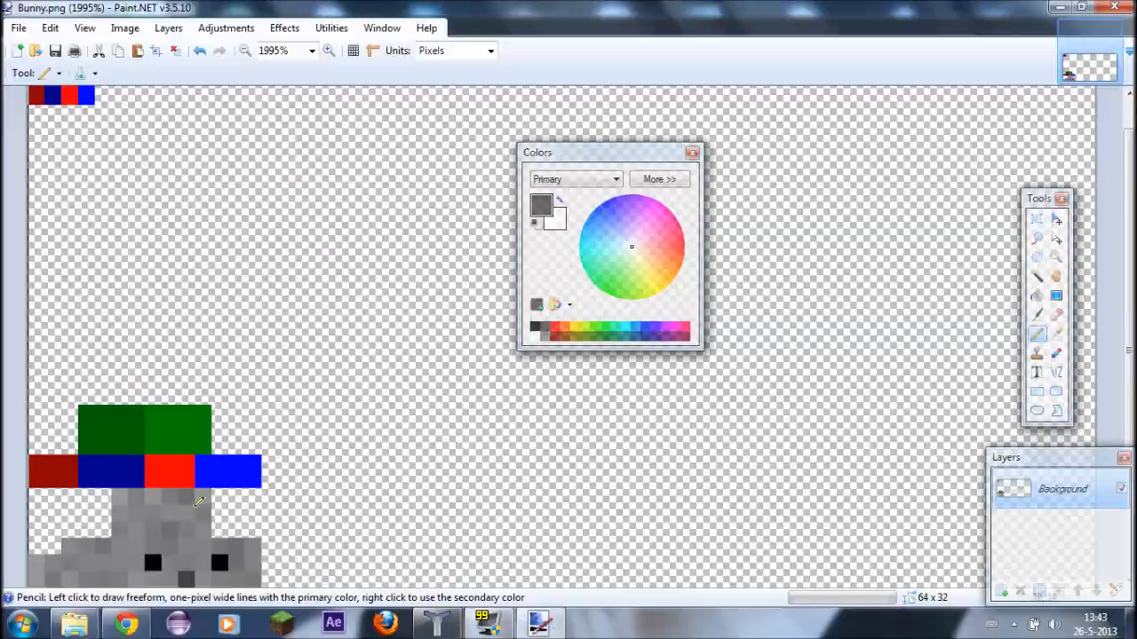
key("s")
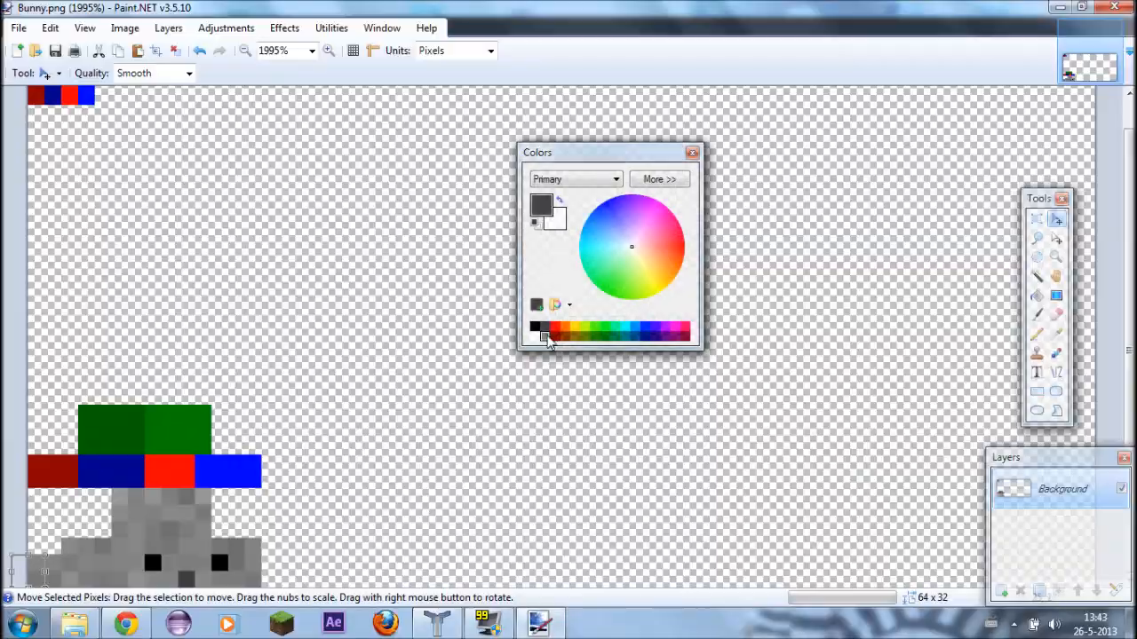
Replace the green, red and blue body faces in the texture with the same mottled grey fur
left_click(1037, 353)
left_click(221, 414)
left_click(1036, 276)
left_click(142, 444)
left_click(284, 28)
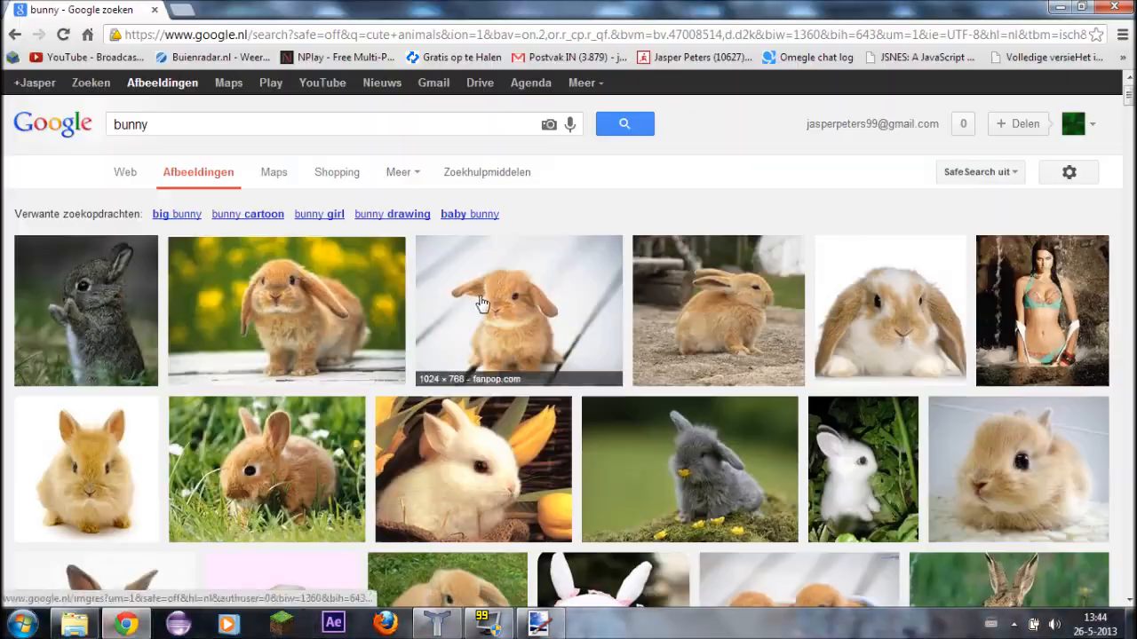
Browse bunny photos in Chrome for reference, and paint the underside face of the body white in Bunny.png
scroll(582, 295, "down", 10)
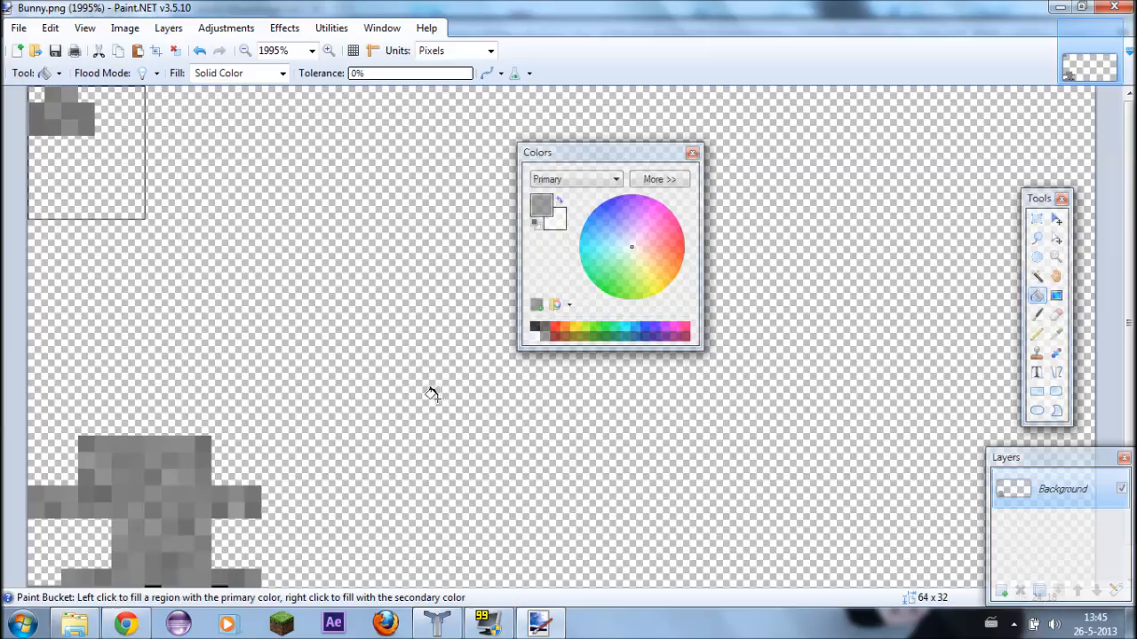
key("p")
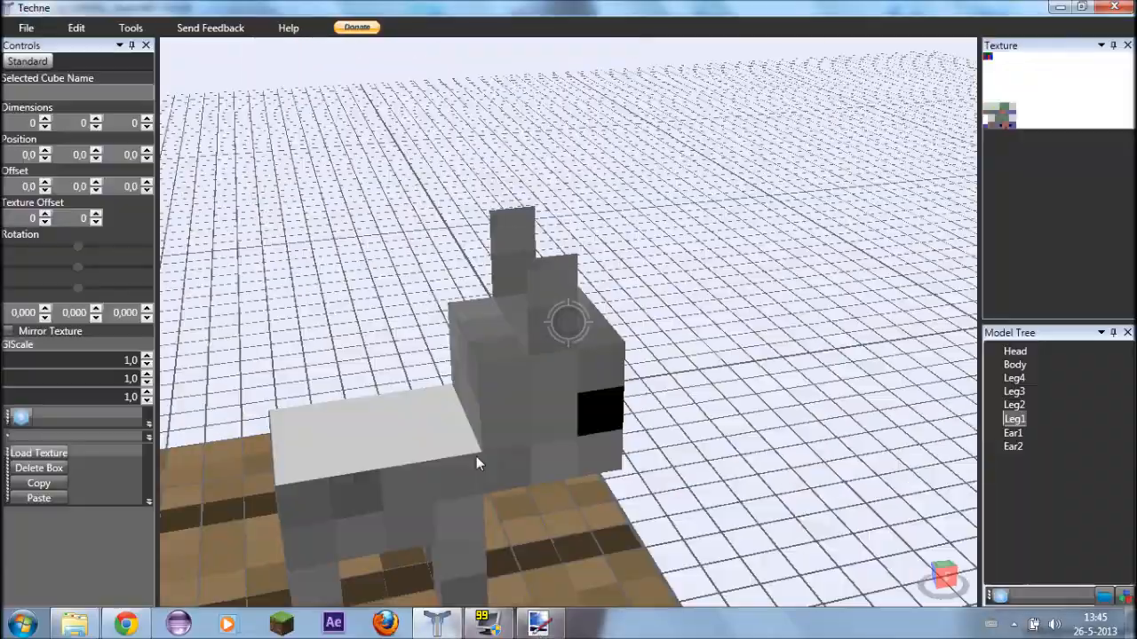
left_click(225, 28)
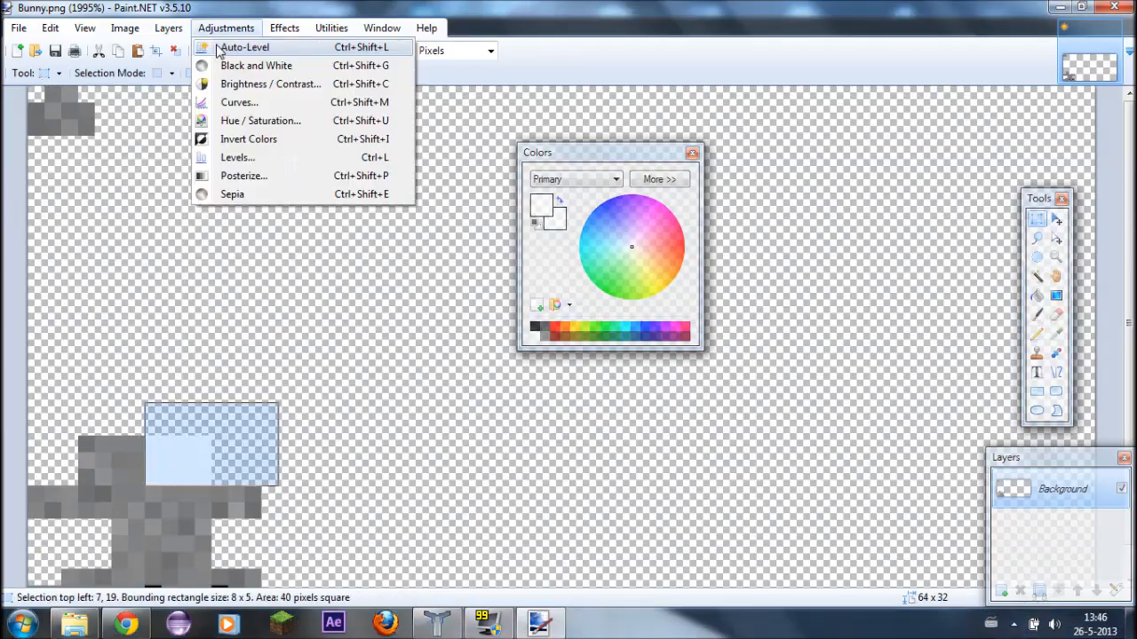
key("Escape")
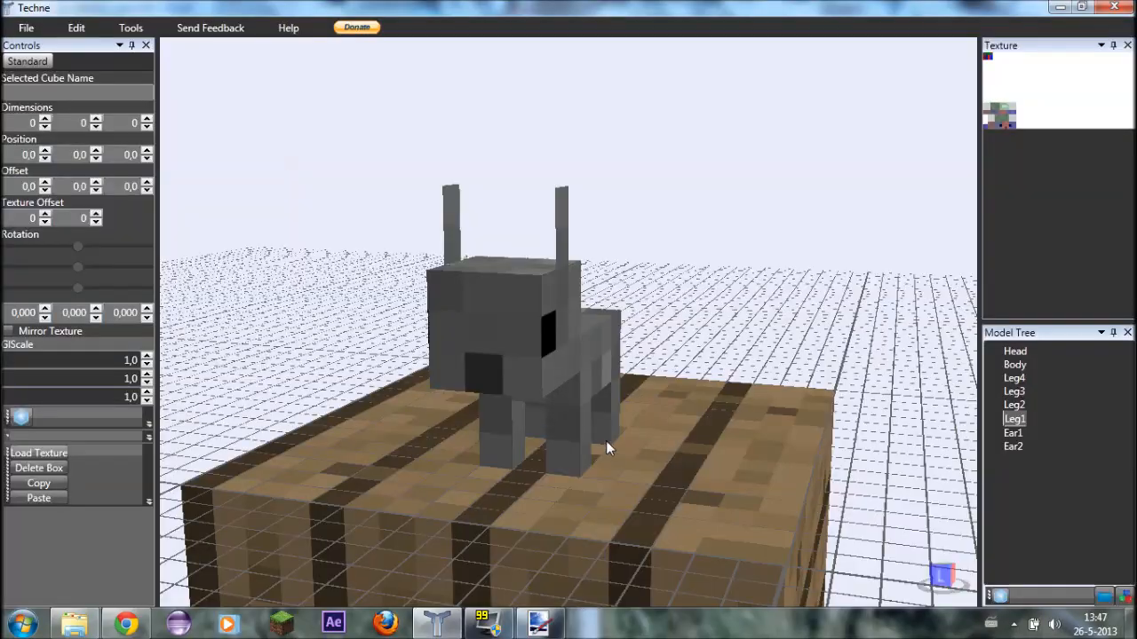
Examine the fully textured bunny in Techne from below, the side, behind and above
right_click_drag(606, 447, 565, 343)
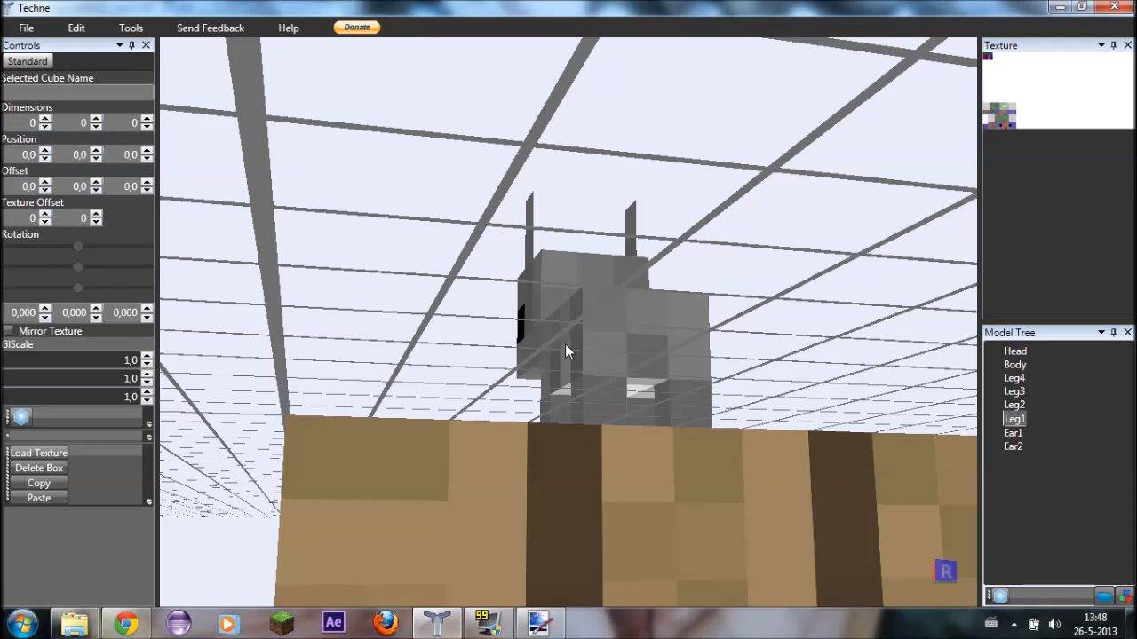
left_click(126, 623)
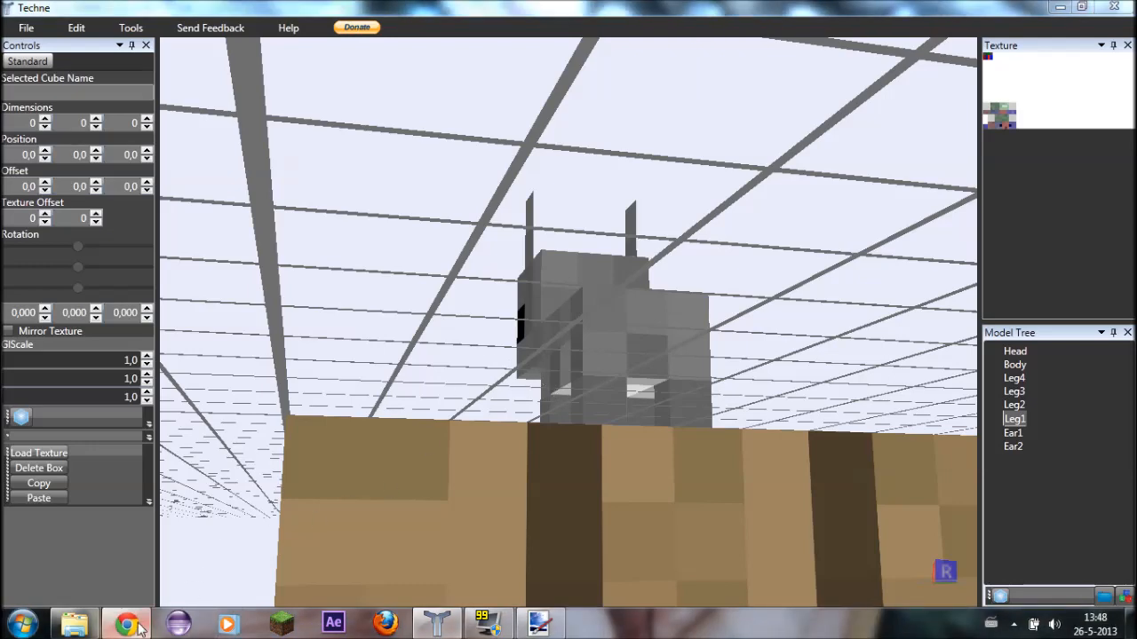
left_click(539, 624)
left_click(450, 614)
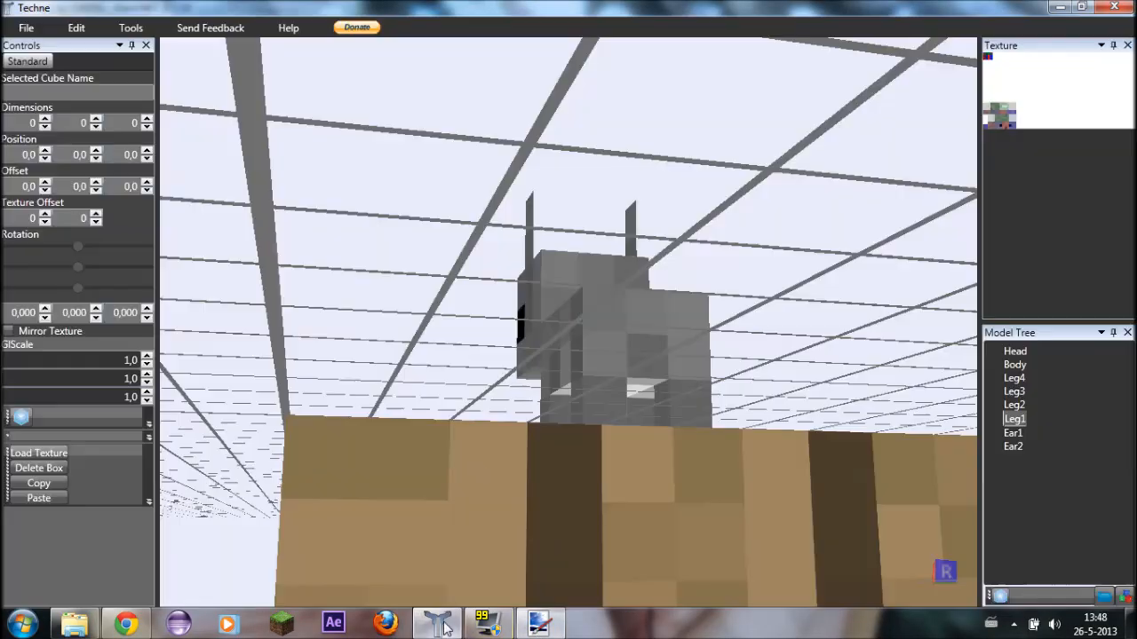
right_click_drag(479, 304, 619, 394)
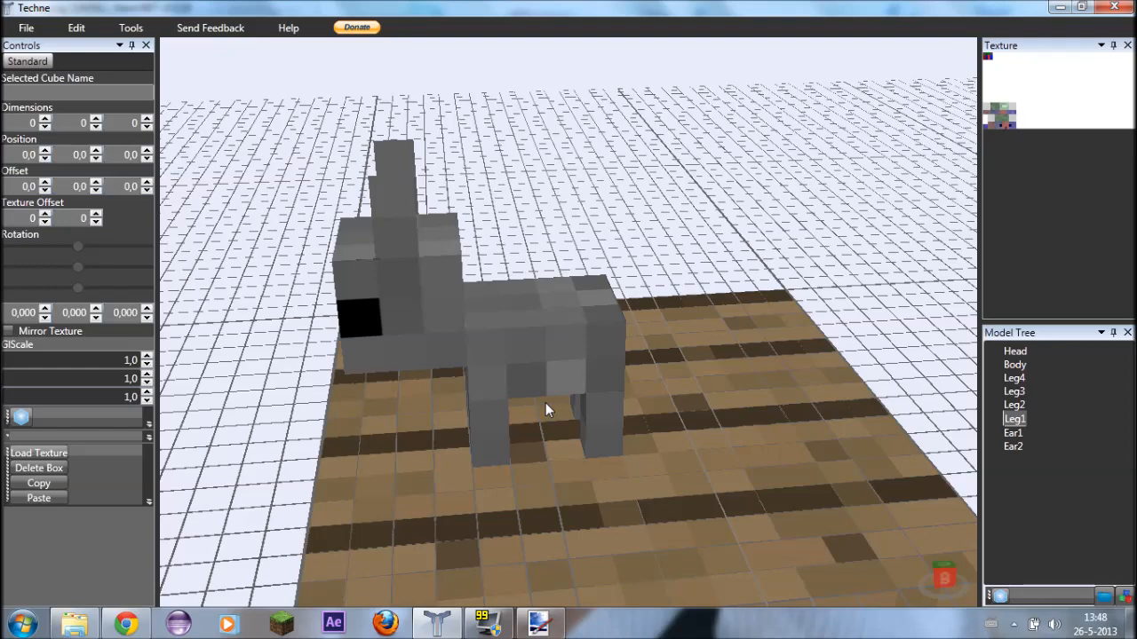
right_click_drag(546, 408, 455, 332)
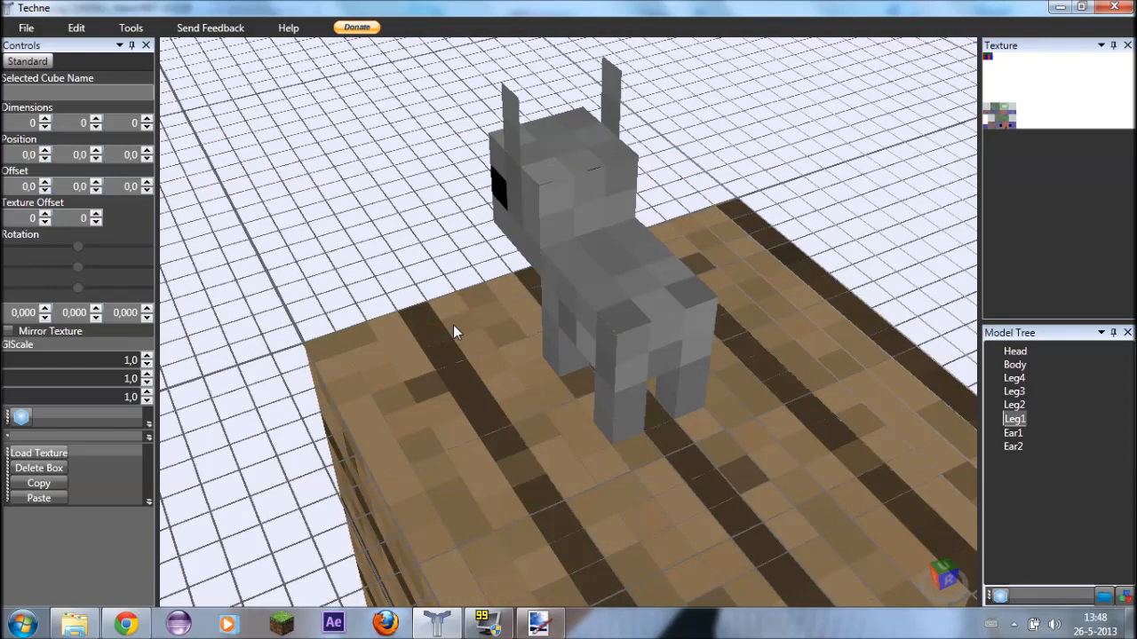